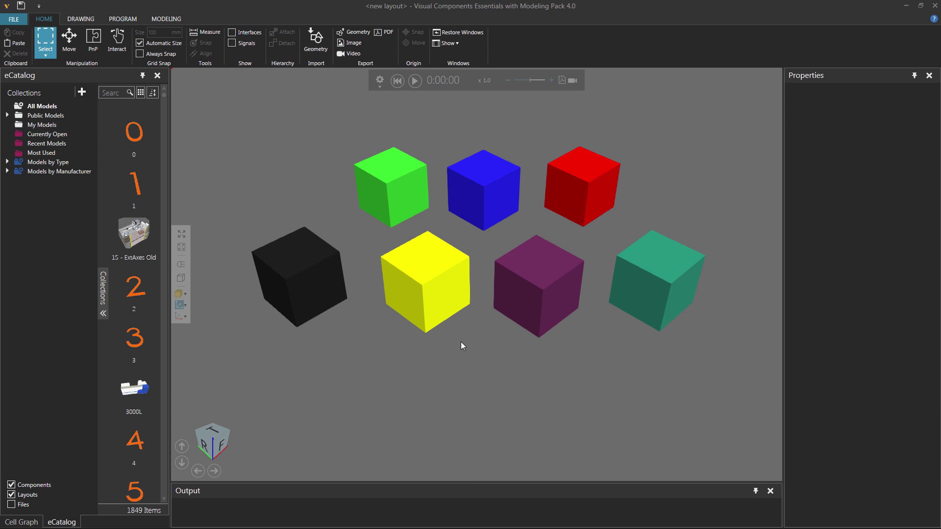
# Review the floor display settings under Options > Display, confirm with Ok, and zoom out
pyautogui.click(20, 23)
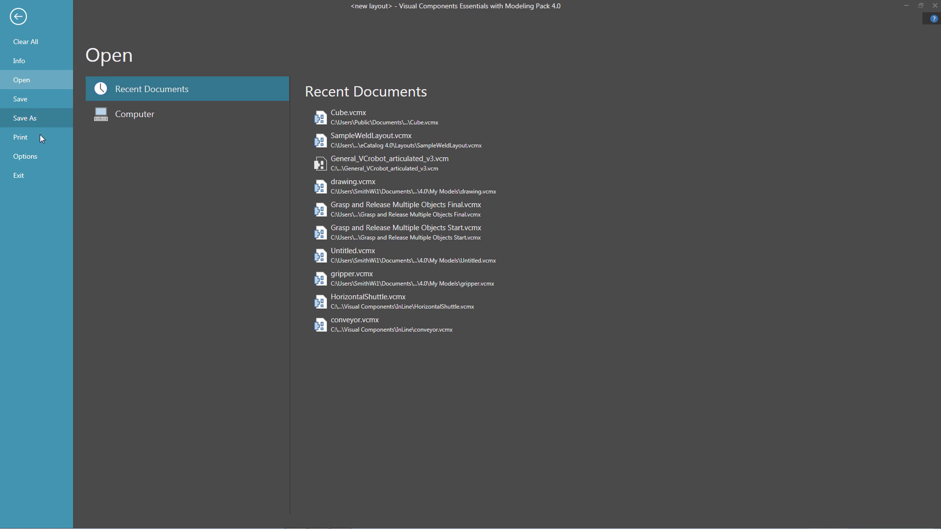
pyautogui.click(42, 157)
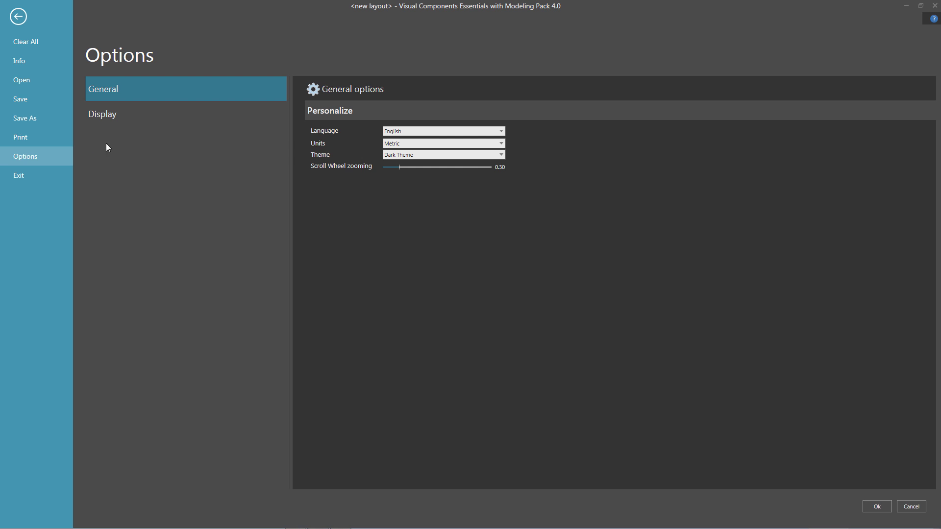
pyautogui.click(155, 114)
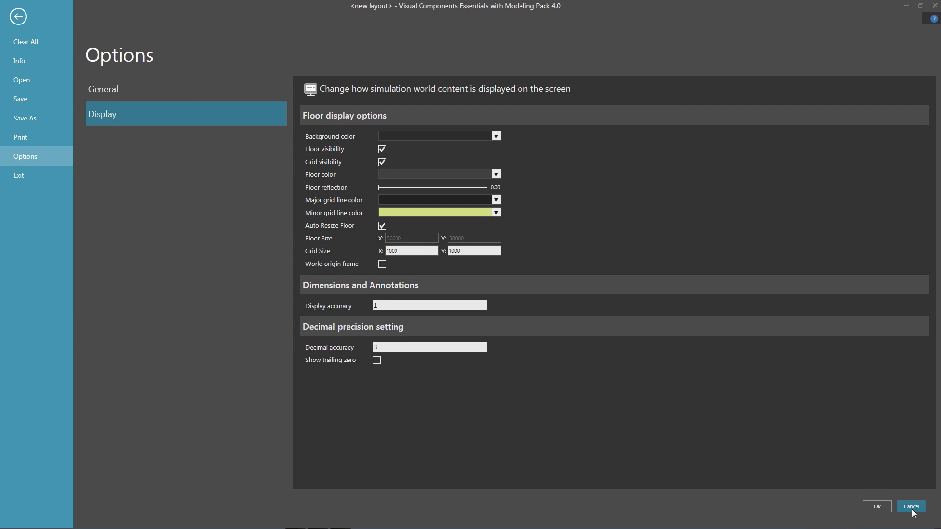
pyautogui.click(879, 503)
pyautogui.scroll(-5, 501, 382)
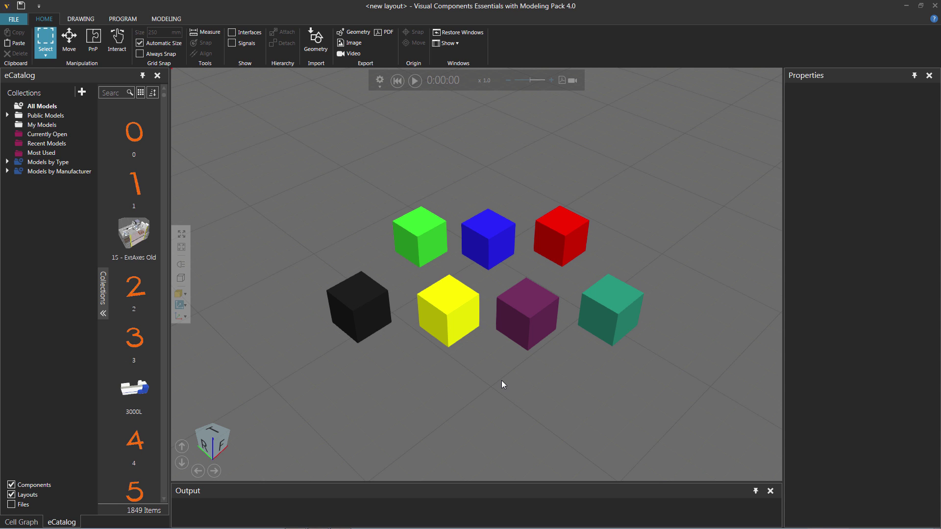
pyautogui.click(14, 20)
# Set the Floor reflection slider to 0.20 in the Display options
pyautogui.click(50, 160)
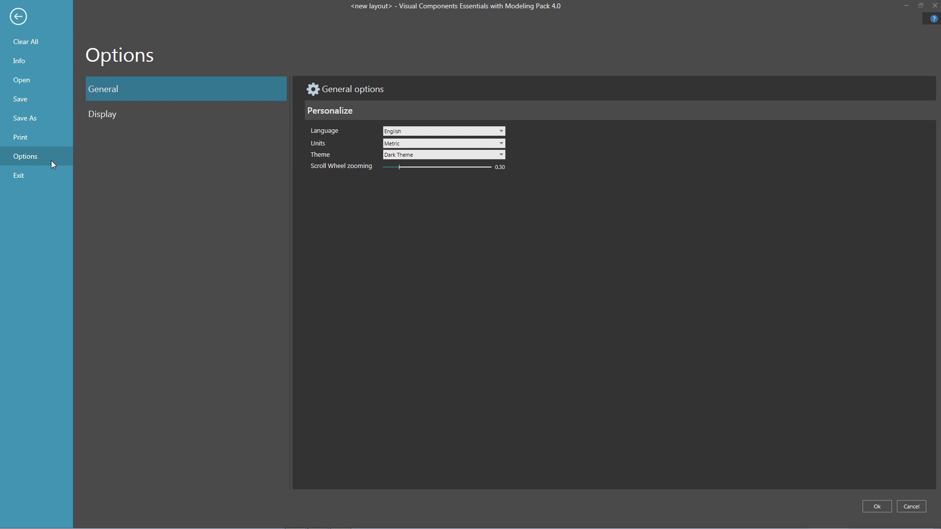
pyautogui.click(147, 117)
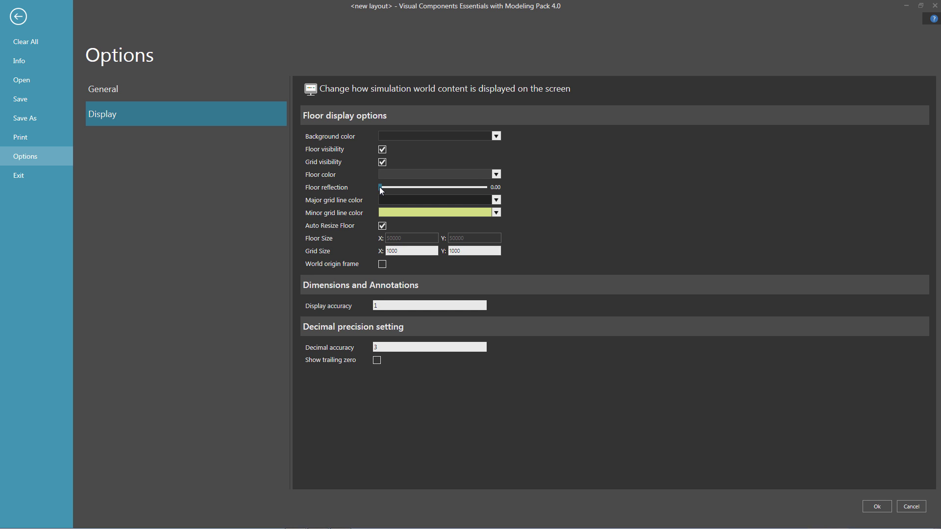
pyautogui.moveTo(381, 188); pyautogui.dragTo(388, 188)
pyautogui.click(877, 507)
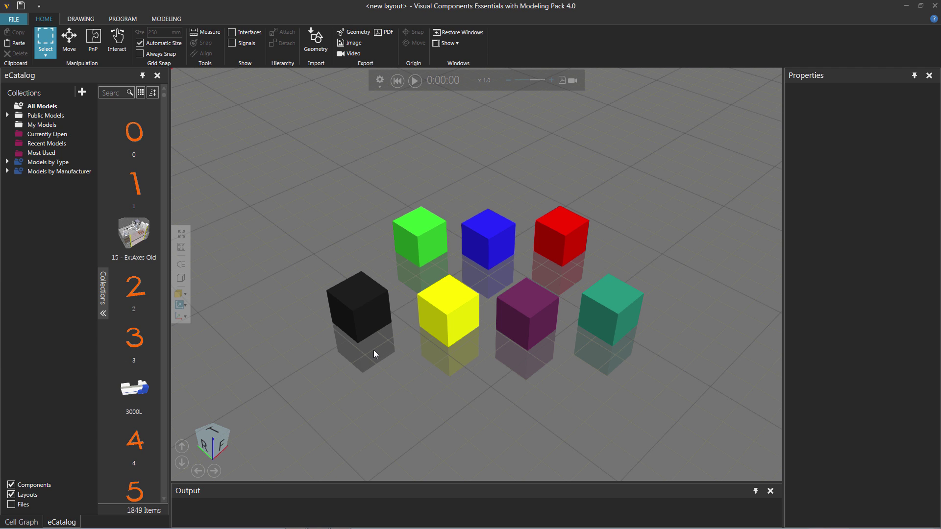
# Hide the floor grid and reset Floor reflection to 0.00 in the Display options
pyautogui.click(15, 22)
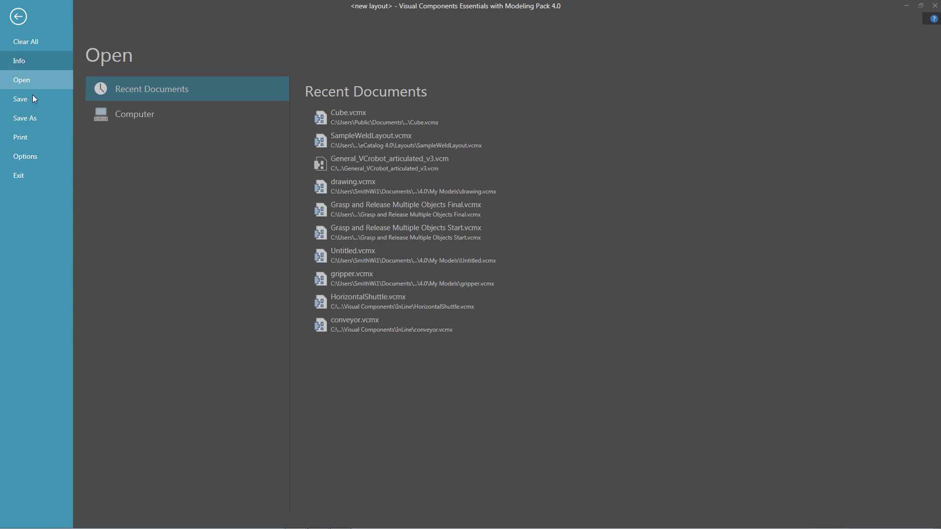
pyautogui.click(44, 158)
pyautogui.click(140, 117)
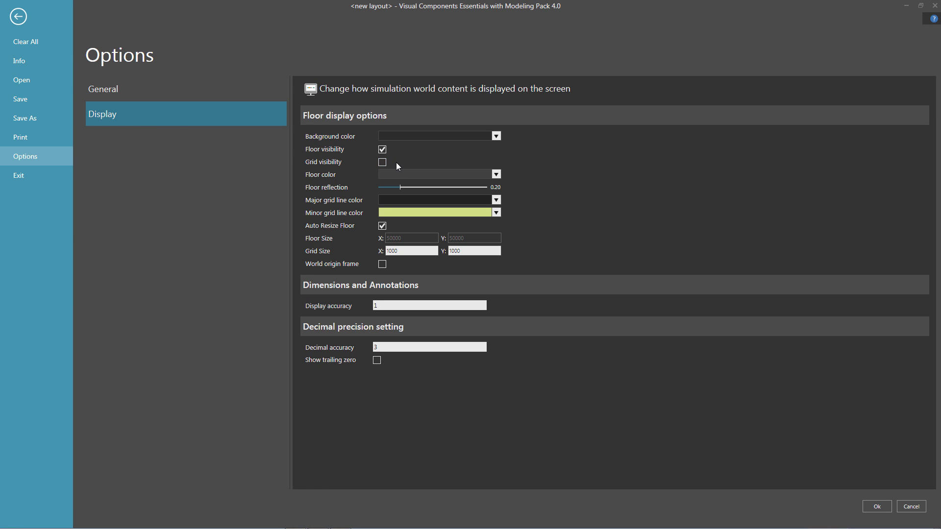
pyautogui.moveTo(381, 187); pyautogui.dragTo(373, 188)
pyautogui.click(877, 508)
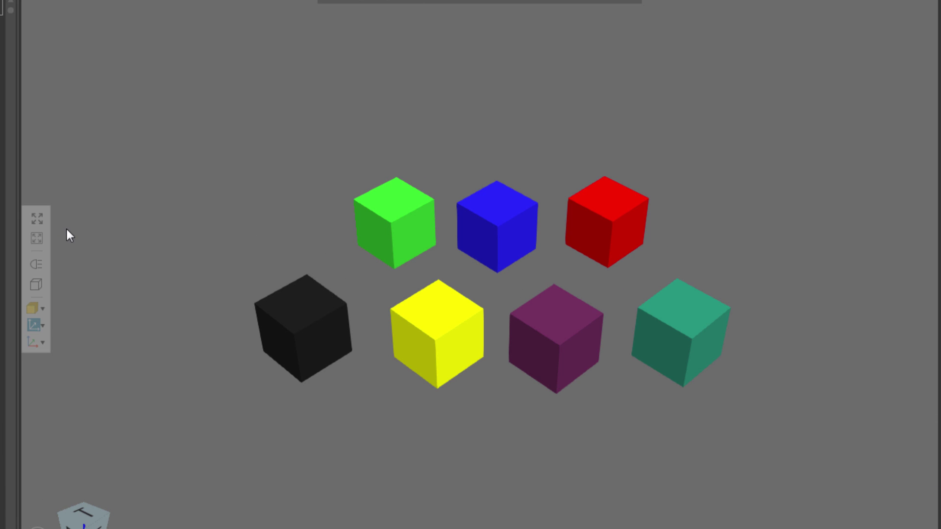
# Pan, orbit and zoom around the seven cubes, fit them all, then select the black cube
pyautogui.moveTo(204, 275); pyautogui.dragTo(322, 293, button='middle')
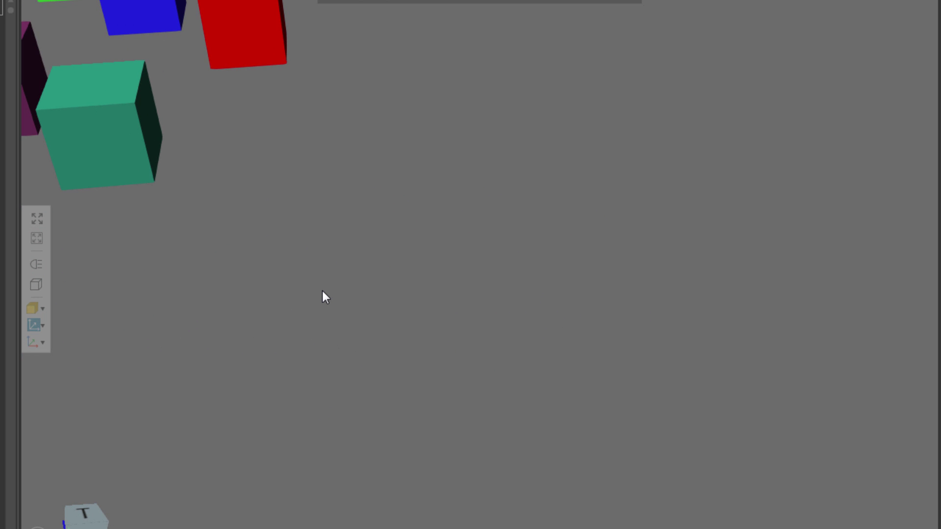
pyautogui.click(38, 218)
pyautogui.keyDown('shift'); pyautogui.moveTo(256, 320); pyautogui.dragTo(322, 414, button='middle'); pyautogui.keyUp('shift')
pyautogui.scroll(10, 296, 410)
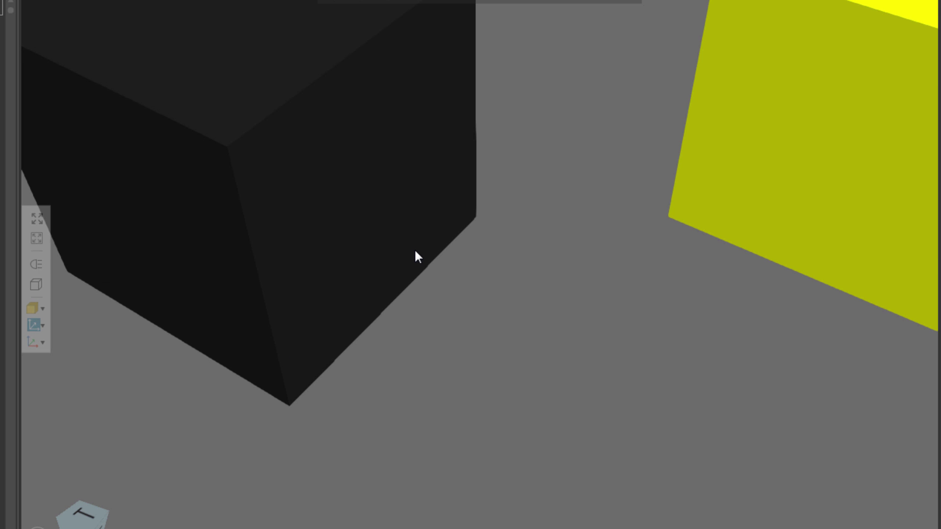
pyautogui.hotkey('ctrl', 'f')
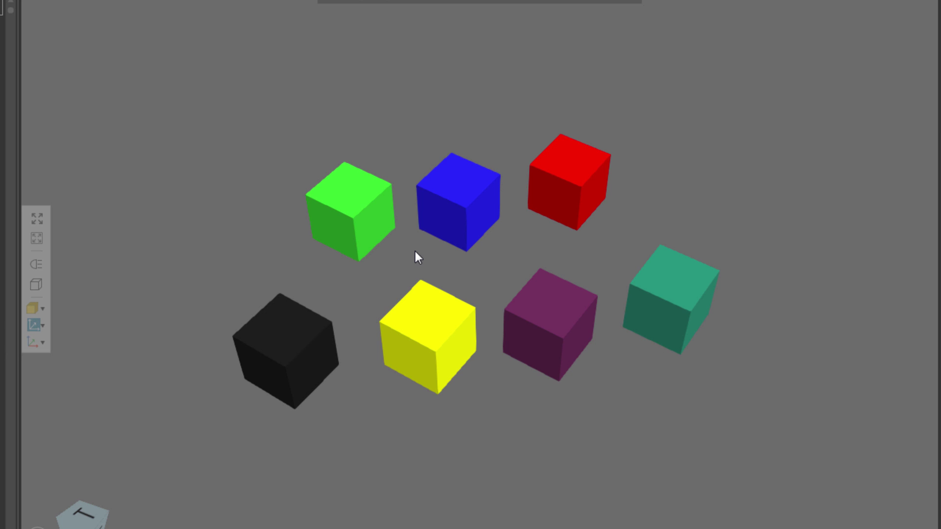
pyautogui.click(286, 353)
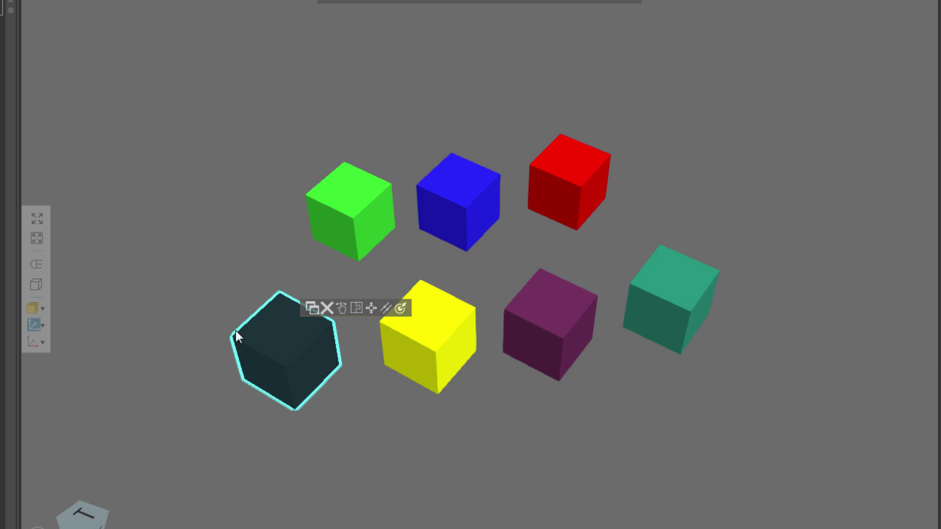
# Fit the view to the black cube, briefly frame the red cube, then deselect red and refit
pyautogui.click(37, 238)
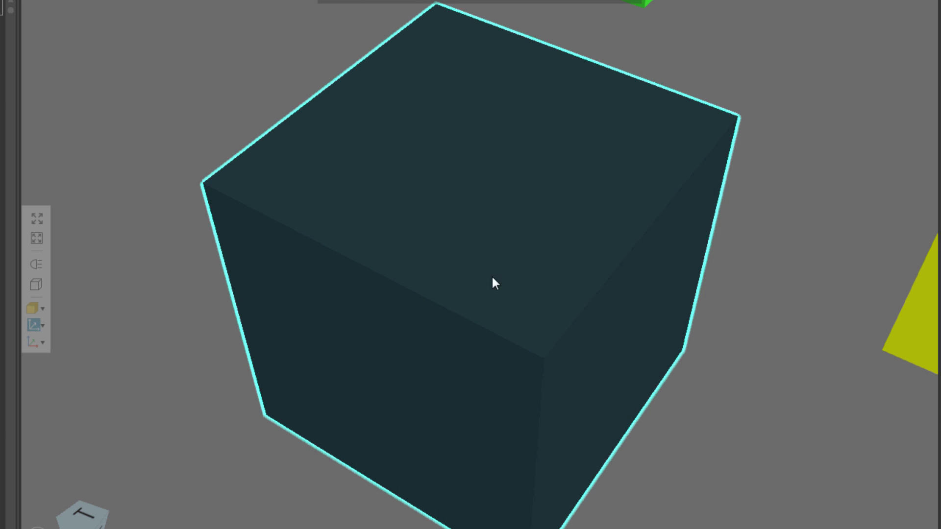
pyautogui.scroll(-6, 765, 387)
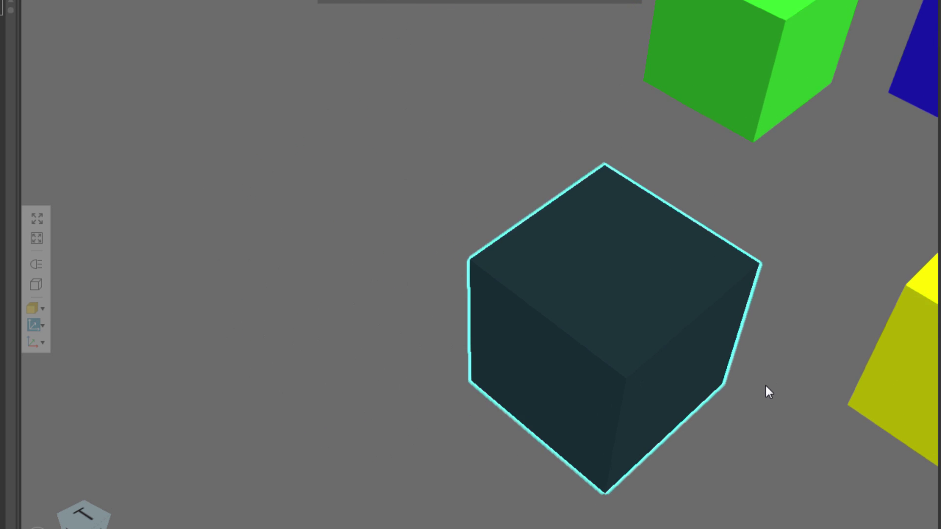
pyautogui.moveTo(776, 508); pyautogui.dragTo(372, 522, button='middle')
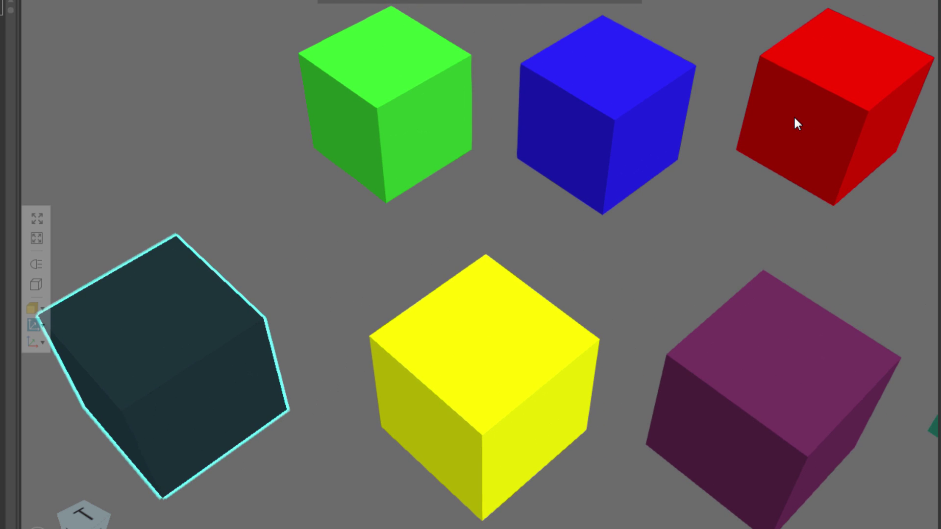
pyautogui.click(836, 119)
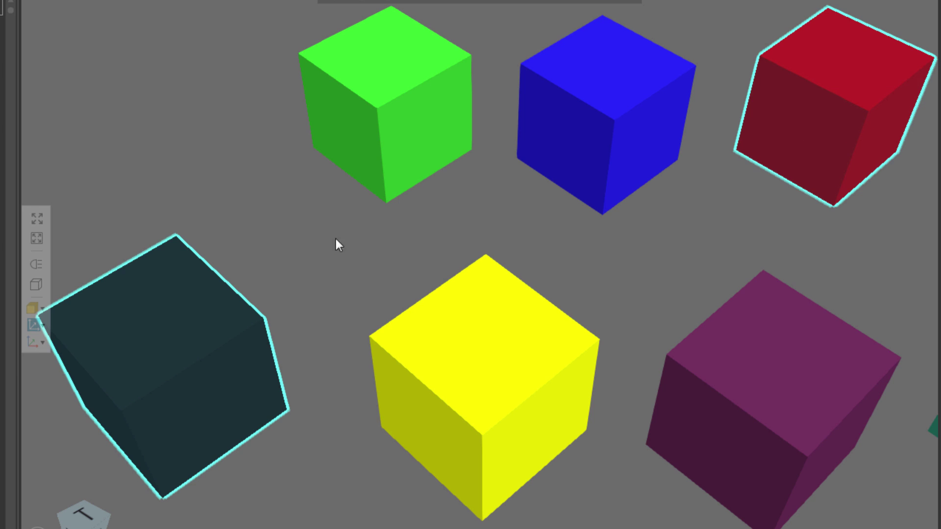
pyautogui.click(34, 239)
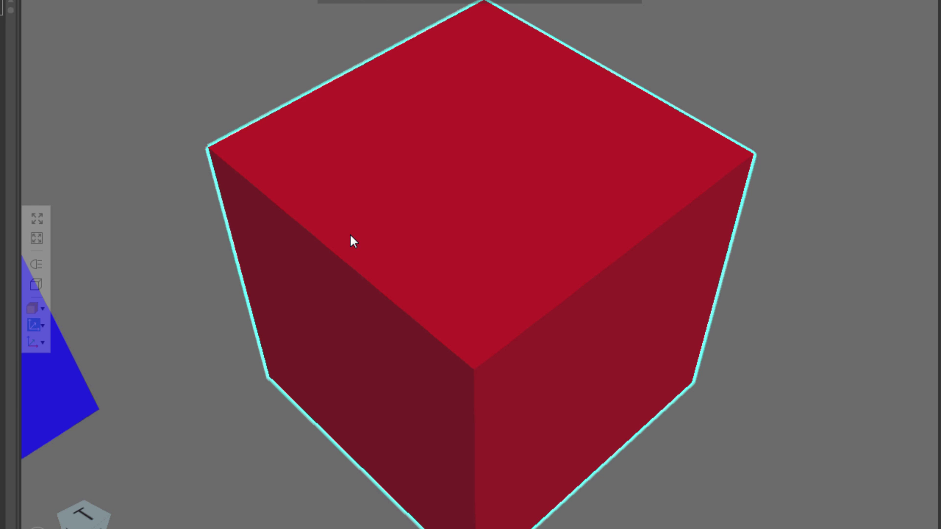
pyautogui.click(351, 237)
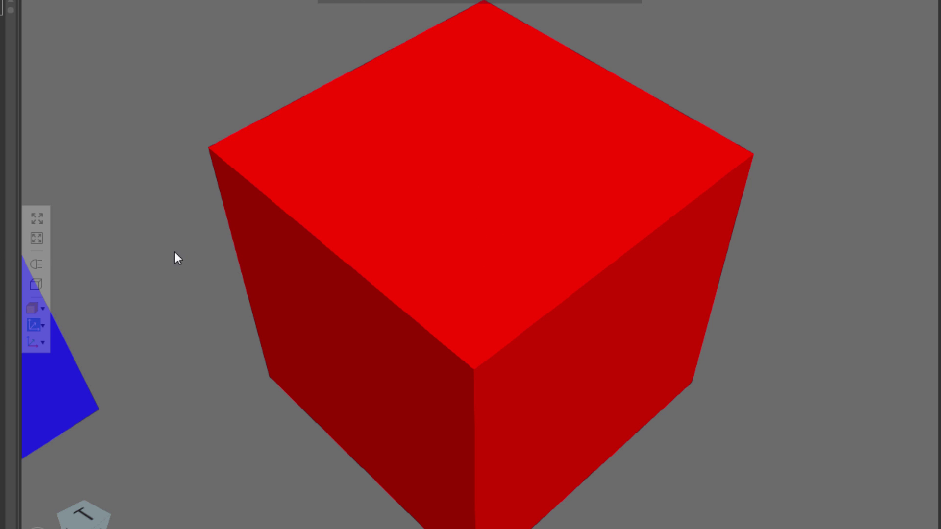
pyautogui.click(35, 239)
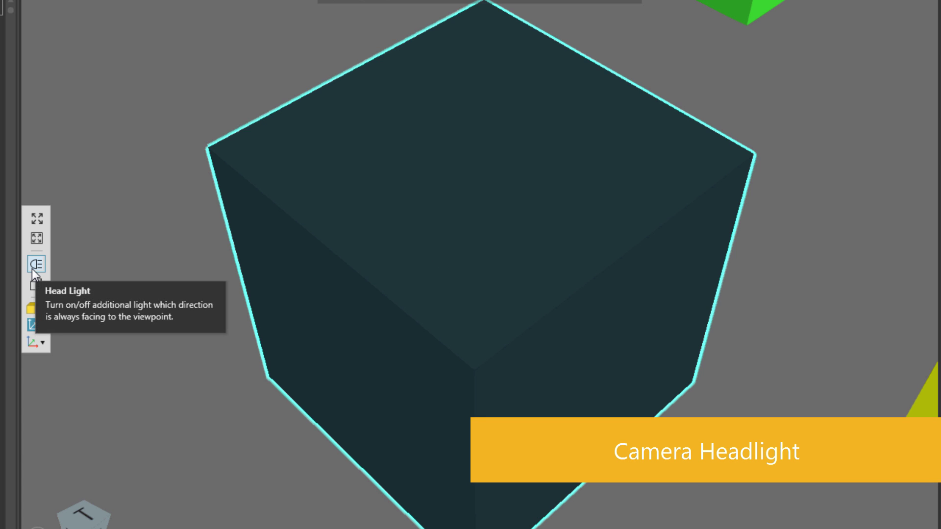
pyautogui.scroll(-5, 321, 226)
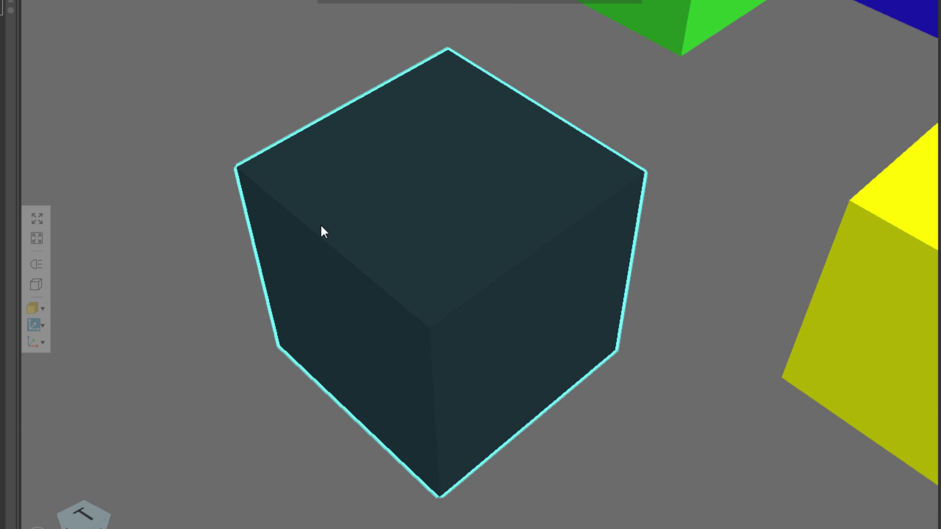
pyautogui.scroll(-5, 321, 226)
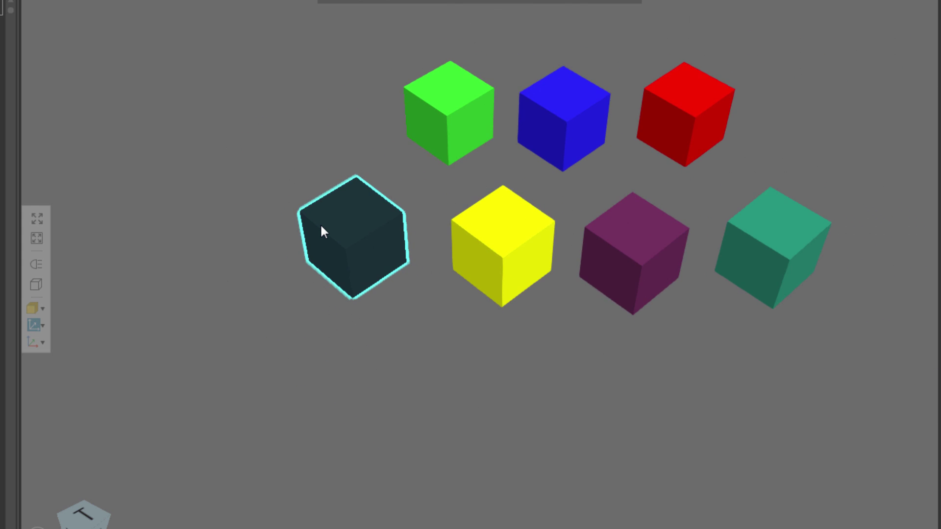
pyautogui.moveTo(446, 381); pyautogui.dragTo(336, 450, button='middle')
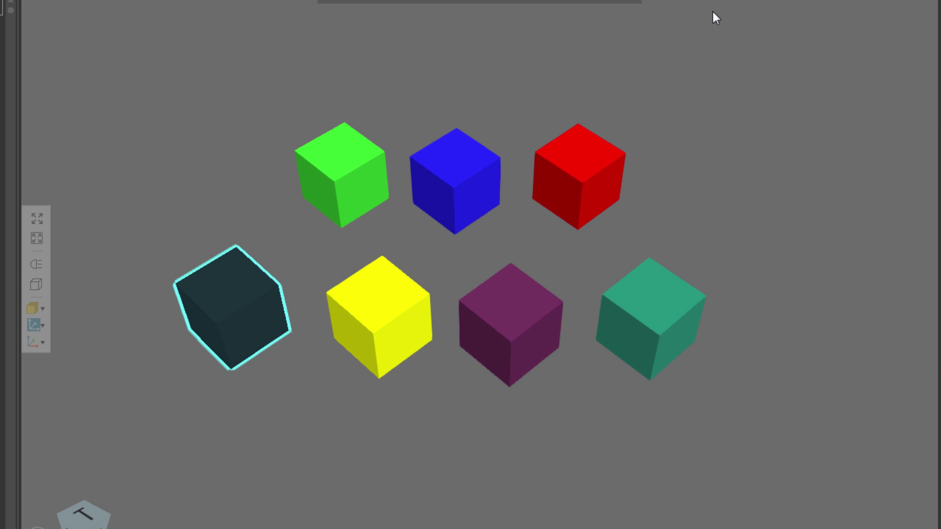
pyautogui.keyDown('shift'); pyautogui.moveTo(594, 430); pyautogui.dragTo(480, 412, button='middle'); pyautogui.keyUp('shift')
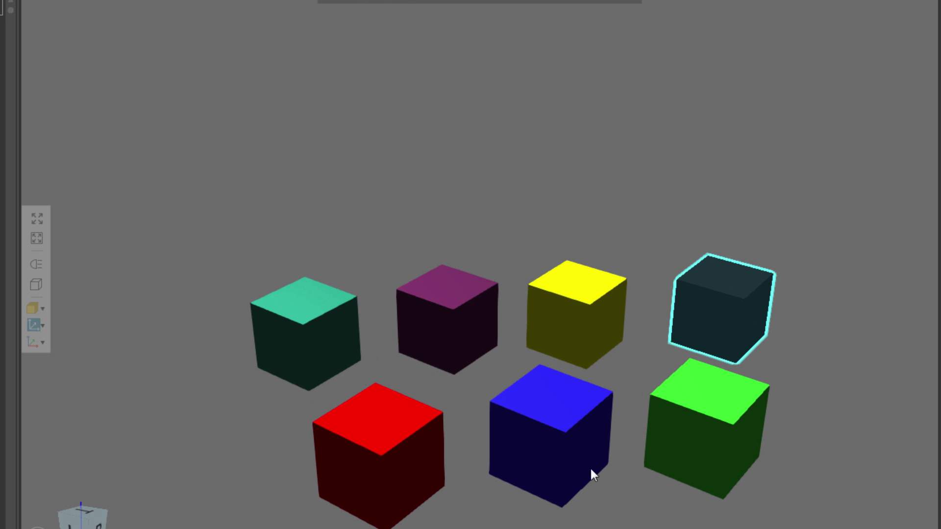
pyautogui.keyDown('shift'); pyautogui.moveTo(616, 506); pyautogui.dragTo(586, 442, button='middle'); pyautogui.keyUp('shift')
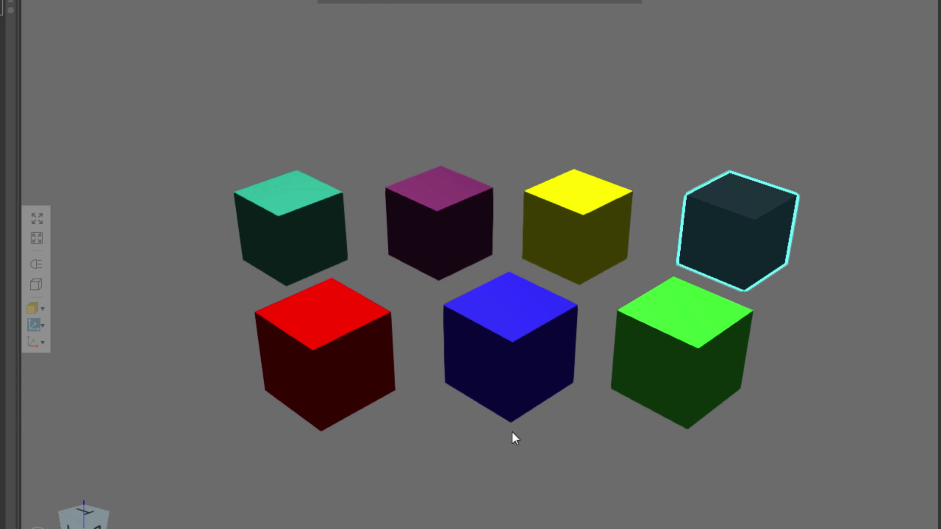
pyautogui.click(37, 266)
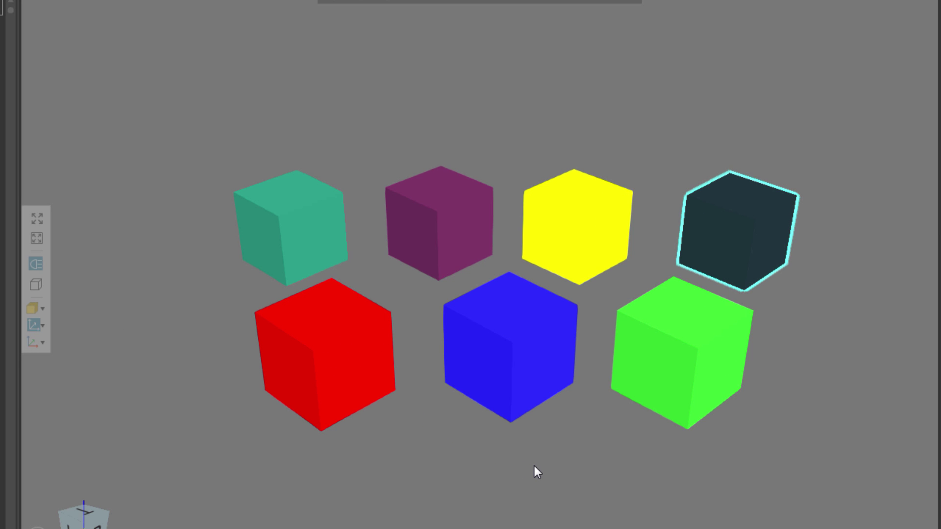
pyautogui.keyDown('shift'); pyautogui.moveTo(534, 466); pyautogui.dragTo(142, 462, button='middle'); pyautogui.keyUp('shift')
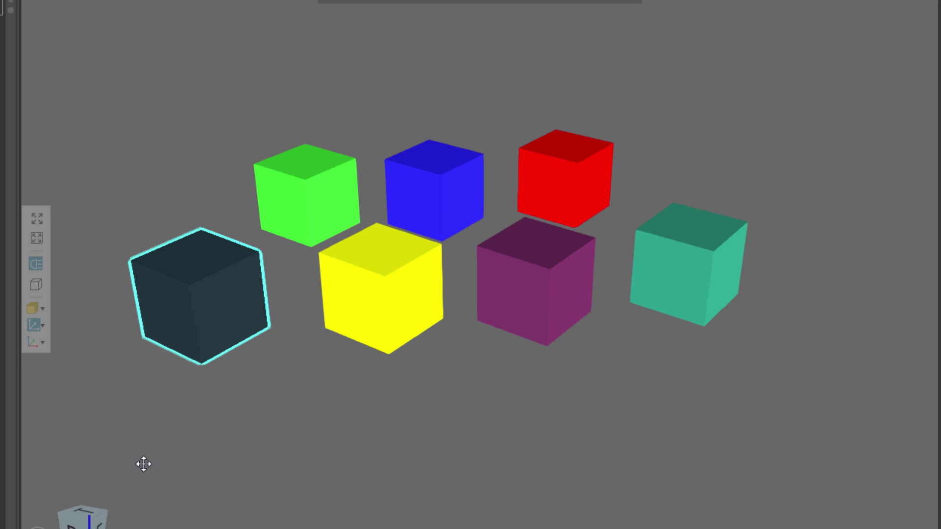
pyautogui.click(36, 264)
pyautogui.moveTo(238, 372); pyautogui.dragTo(395, 417, button='middle')
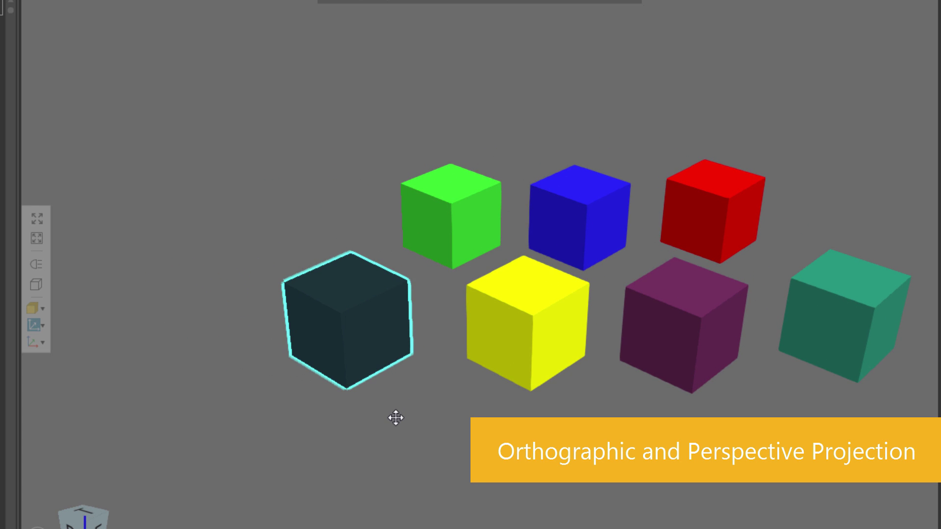
# Select the blue cube and lift it straight up with the move gizmo
pyautogui.moveTo(450, 443); pyautogui.dragTo(327, 463, button='middle')
pyautogui.click(445, 238)
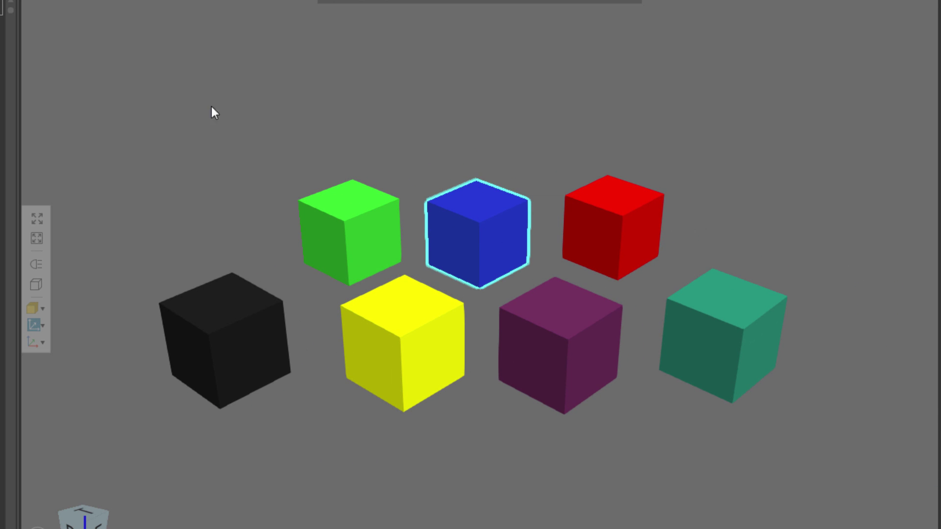
pyautogui.press('m')
pyautogui.moveTo(474, 248); pyautogui.dragTo(485, 28)
pyautogui.moveTo(486, 217); pyautogui.dragTo(485, 267, button='middle')
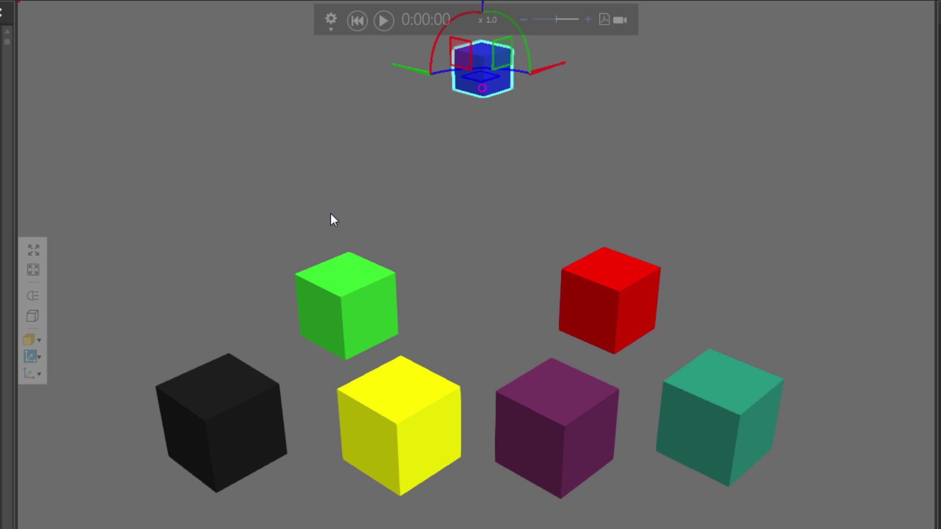
# Switch to orthographic projection, drag the blue cube back down along Z, then toggle projection
pyautogui.click(32, 317)
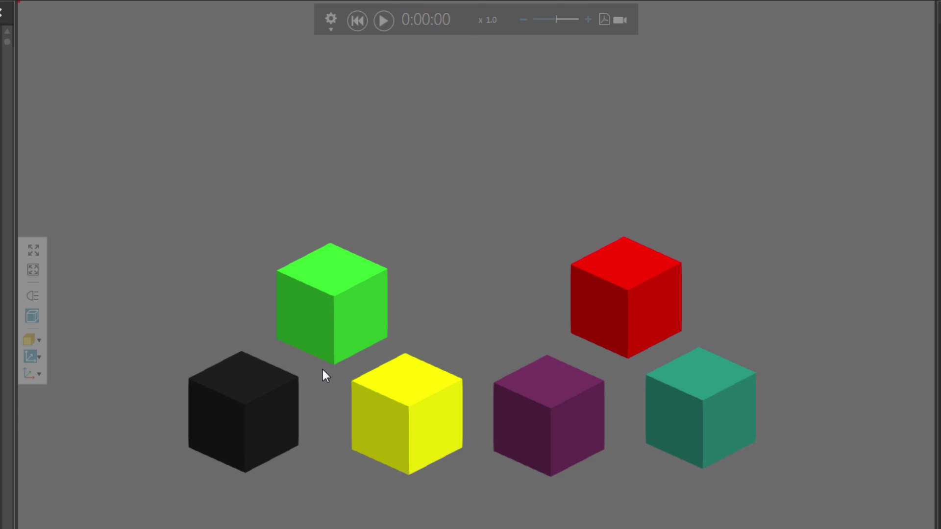
pyautogui.scroll(-5, 324, 398)
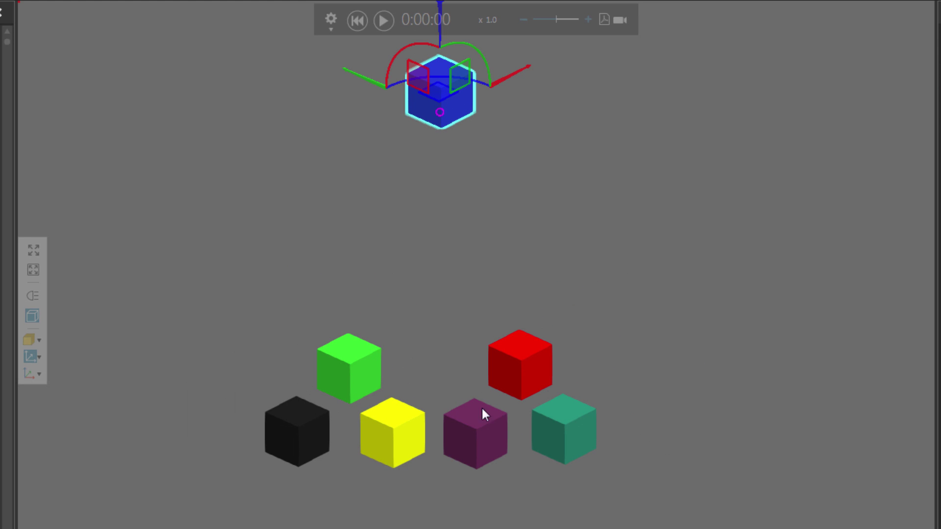
pyautogui.moveTo(441, 37); pyautogui.dragTo(441, 310)
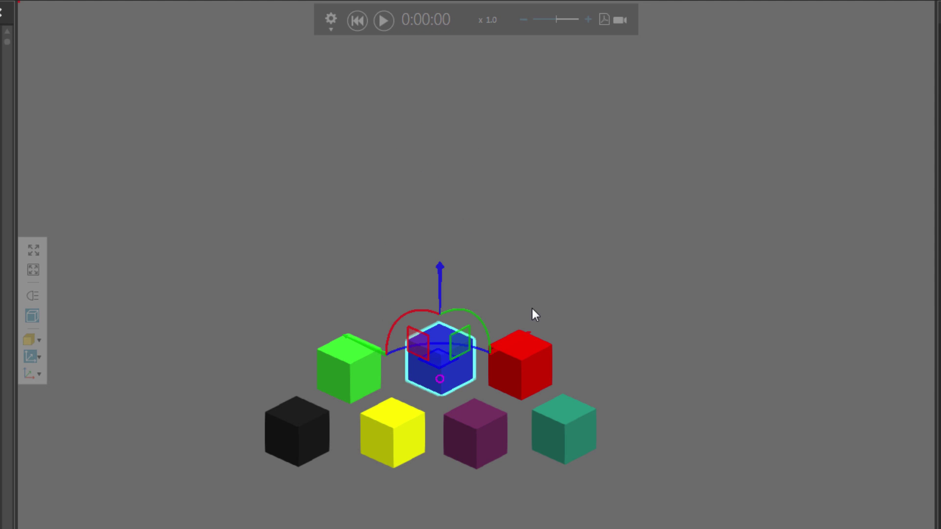
pyautogui.click(32, 315)
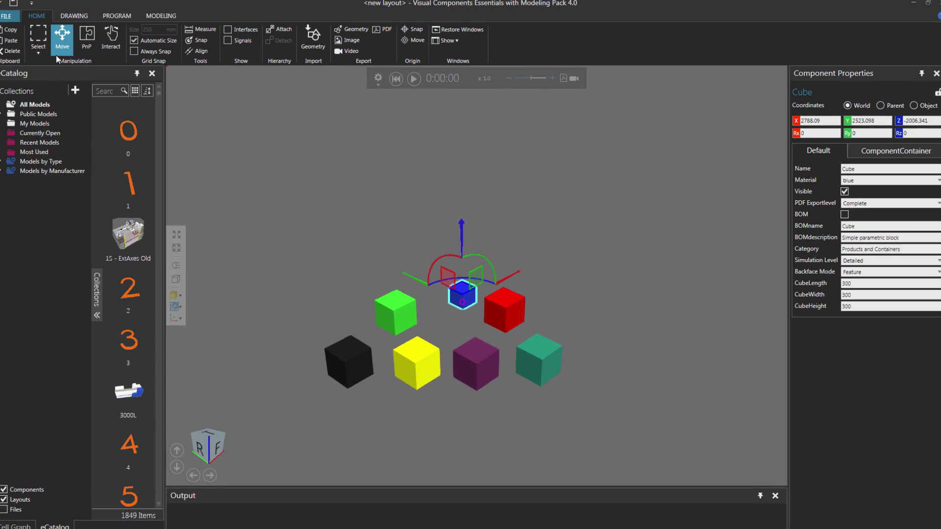
# Clear the current cube layout without saving it
pyautogui.click(23, 20)
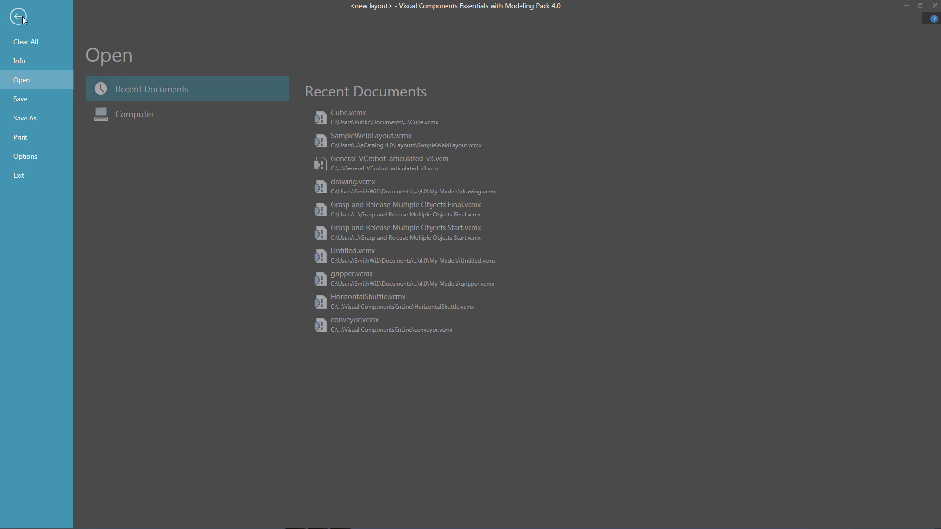
pyautogui.click(42, 44)
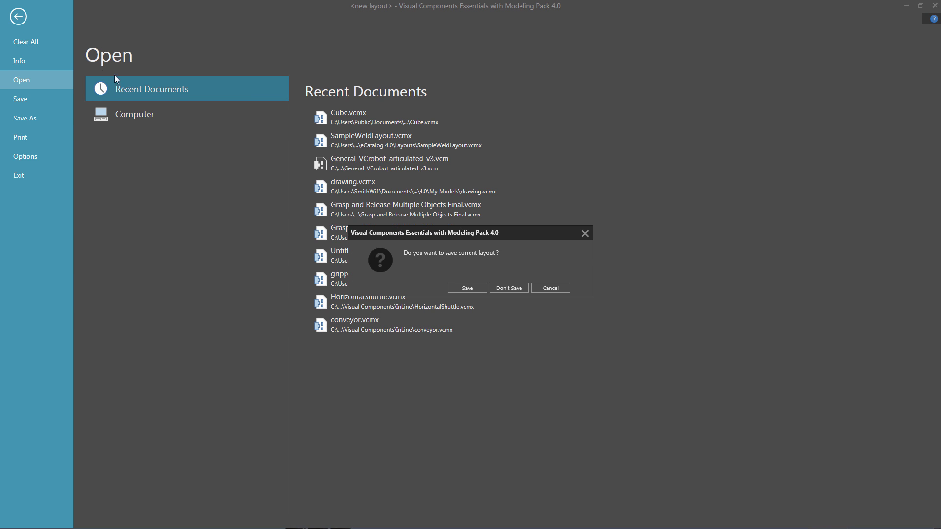
pyautogui.click(503, 287)
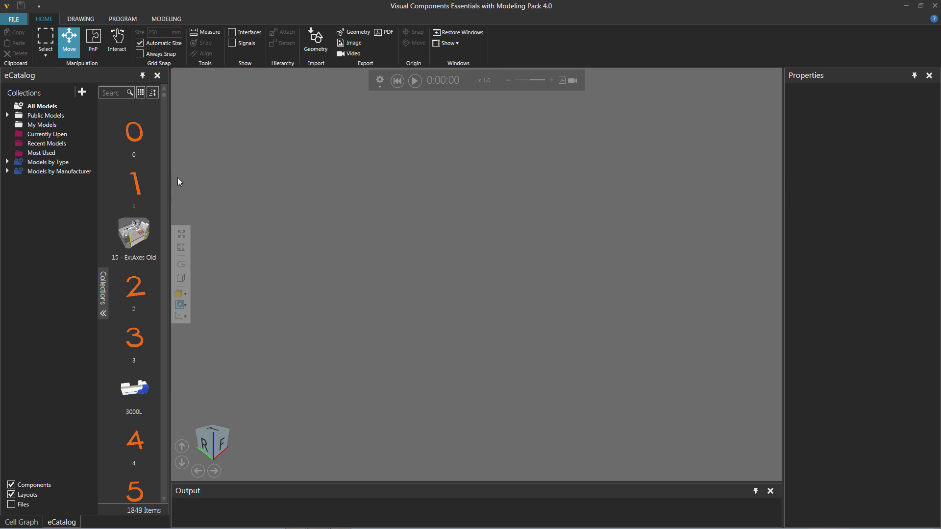
# Filter the eCatalog to list only layouts and open the 15 - ExtAxes Old weld cell
pyautogui.click(42, 106)
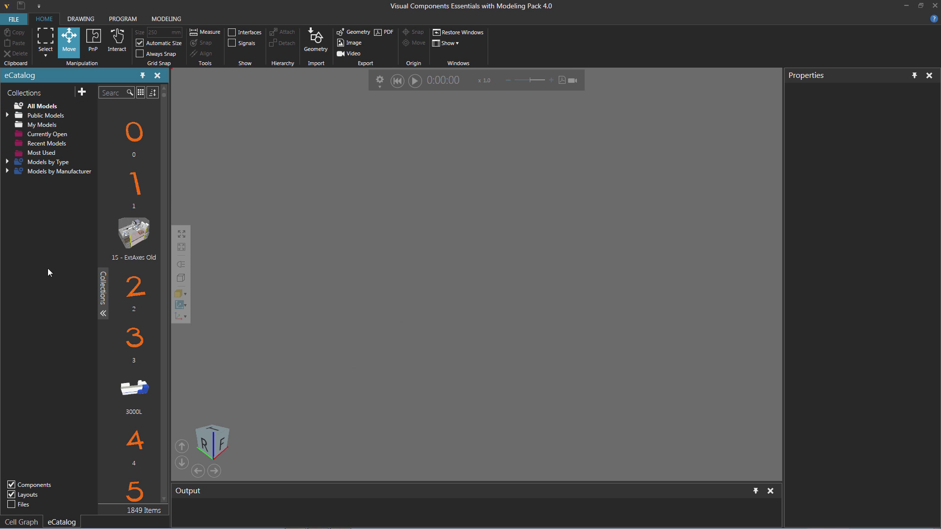
pyautogui.click(11, 486)
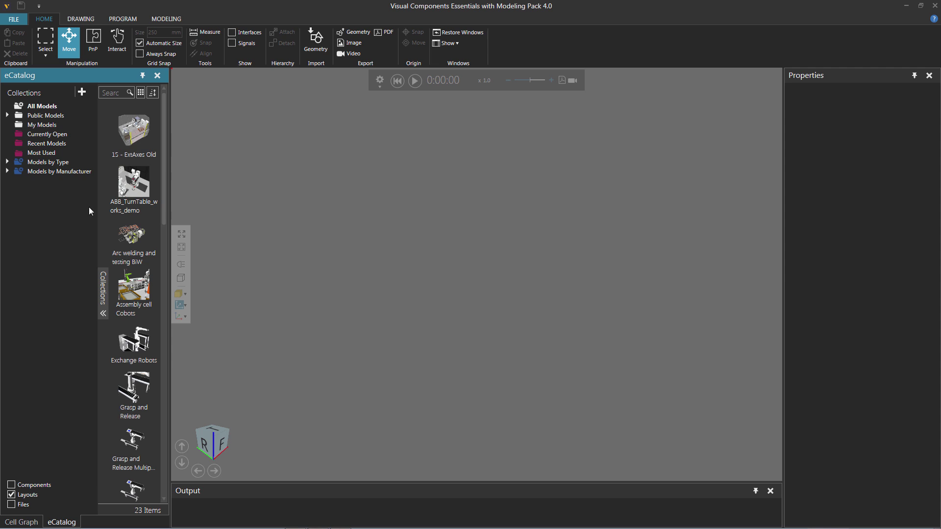
pyautogui.moveTo(146, 132)
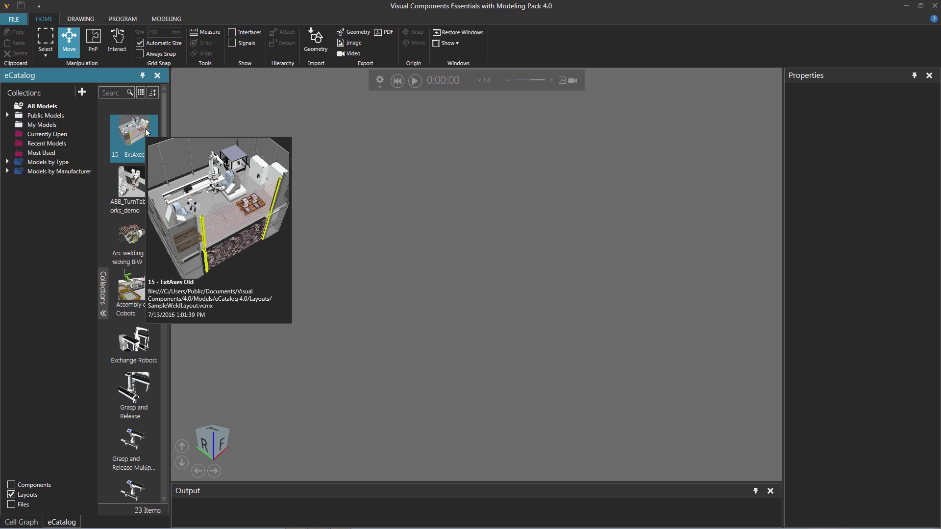
pyautogui.doubleClick(146, 133)
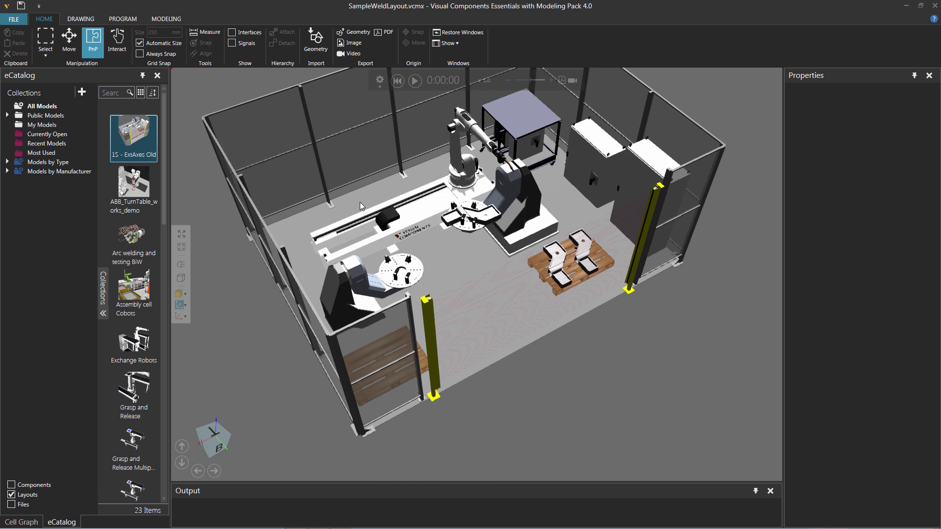
# Orbit around the weld cell and render it in Wireframe shading mode
pyautogui.scroll(6, 414, 281)
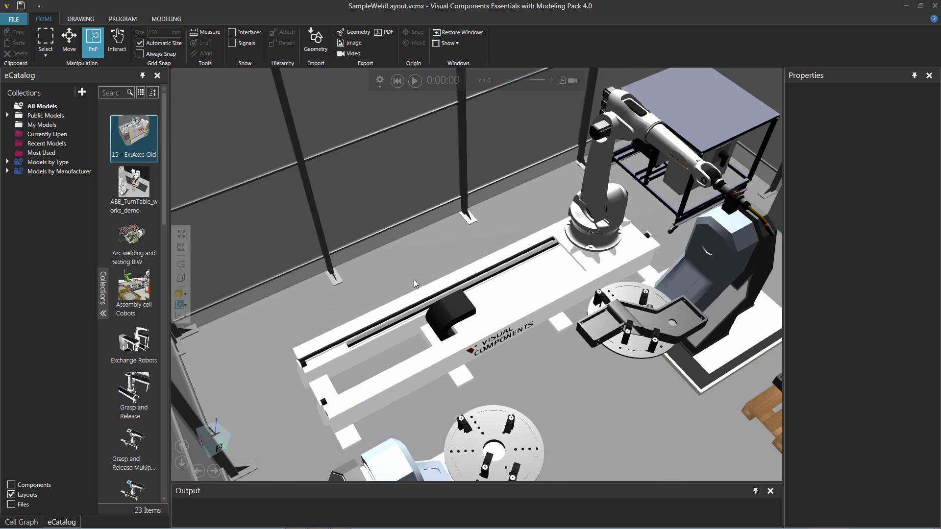
pyautogui.moveTo(472, 248); pyautogui.dragTo(362, 317, button='right')
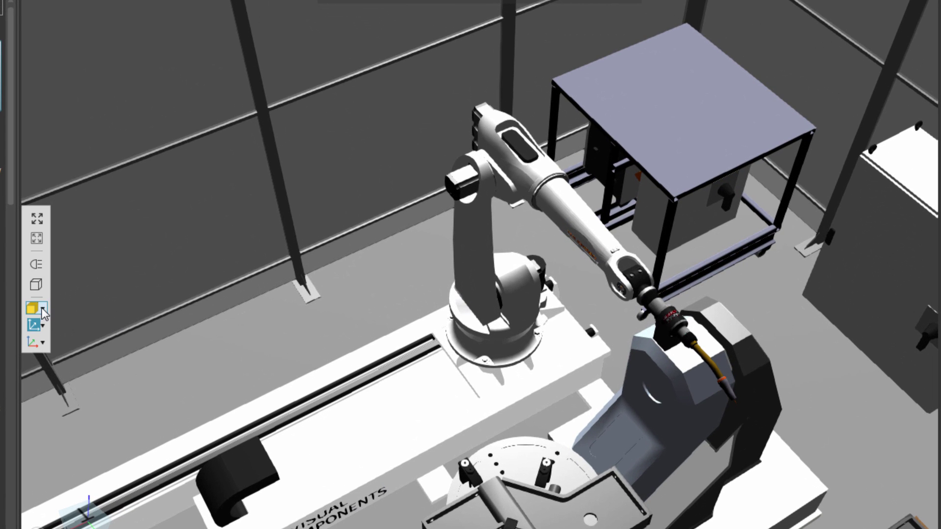
pyautogui.click(123, 300)
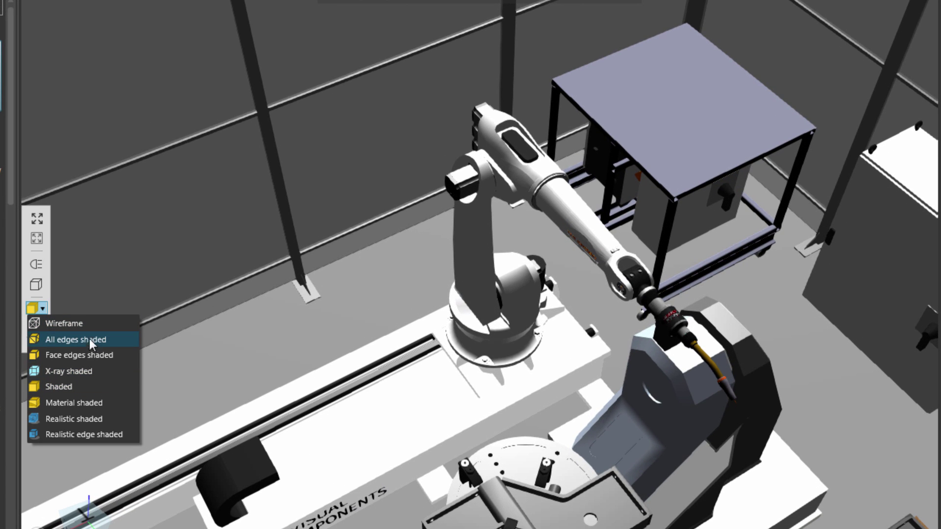
pyautogui.click(102, 321)
pyautogui.moveTo(331, 316)
pyautogui.mouseDown(button='right')
pyautogui.moveTo(300, 314)
pyautogui.moveTo(310, 338)
pyautogui.moveTo(323, 304)
pyautogui.mouseUp(button='right')
pyautogui.scroll(-5, 300, 313)
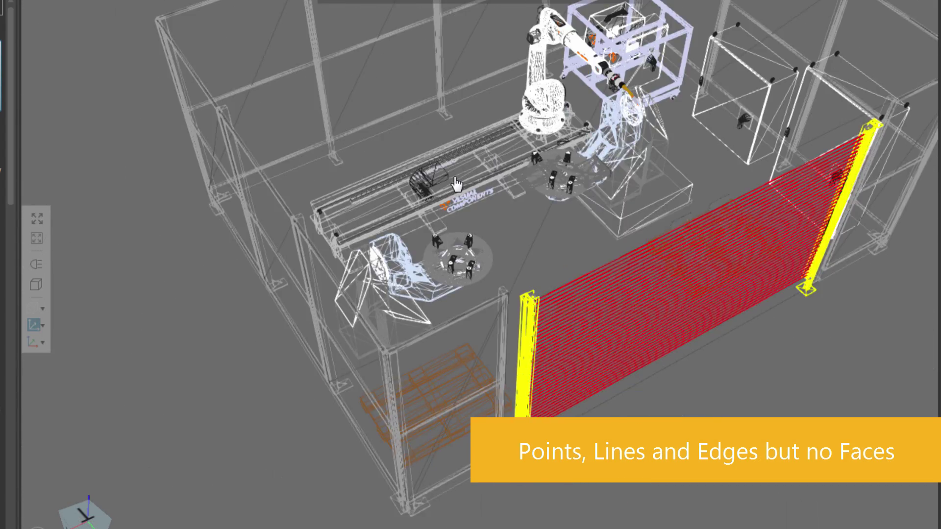
pyautogui.scroll(2, 332, 284)
pyautogui.scroll(2, 324, 277)
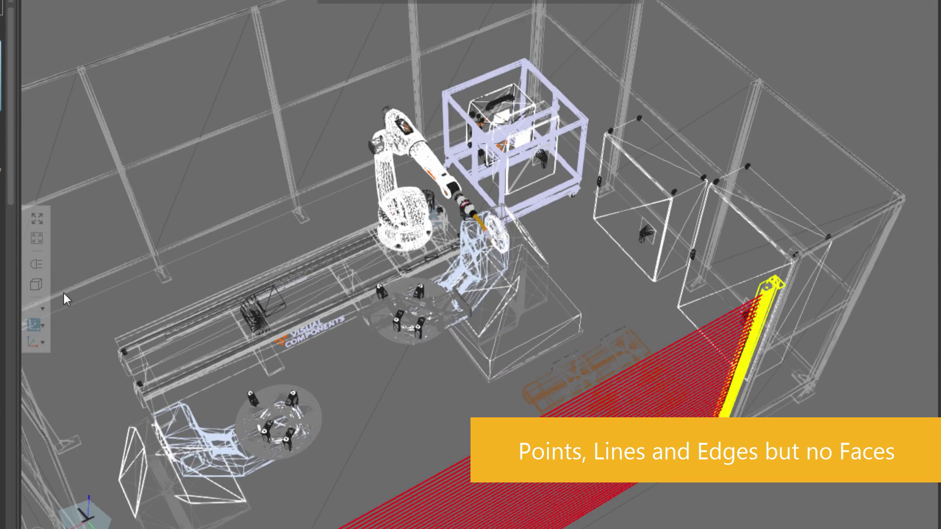
pyautogui.click(44, 309)
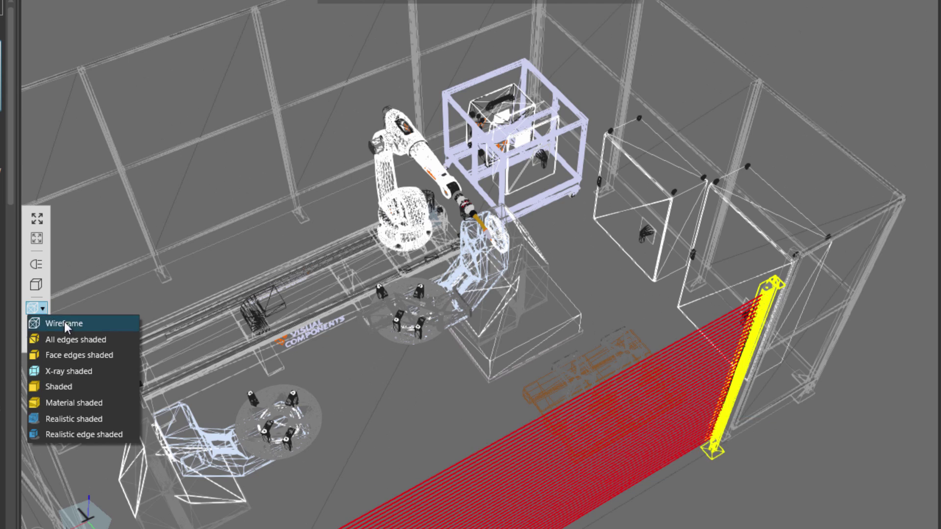
pyautogui.click(119, 342)
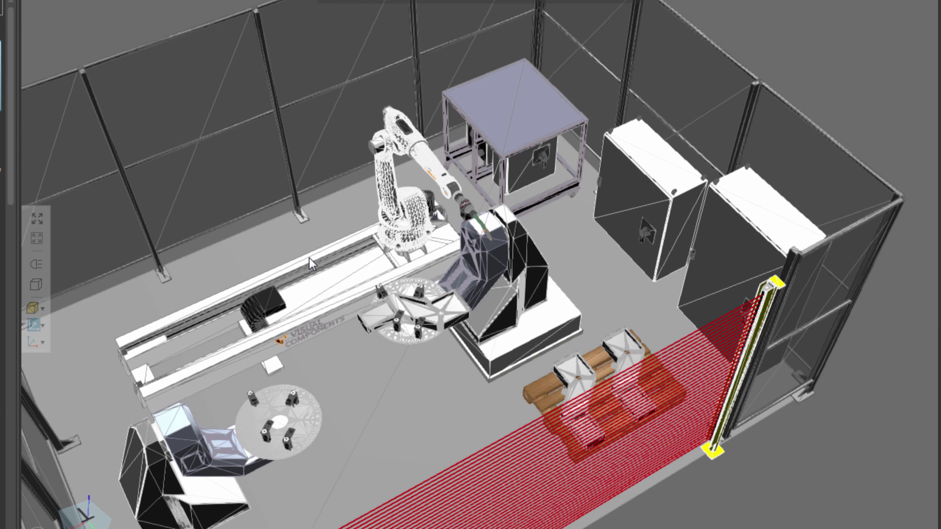
pyautogui.scroll(2, 386, 310)
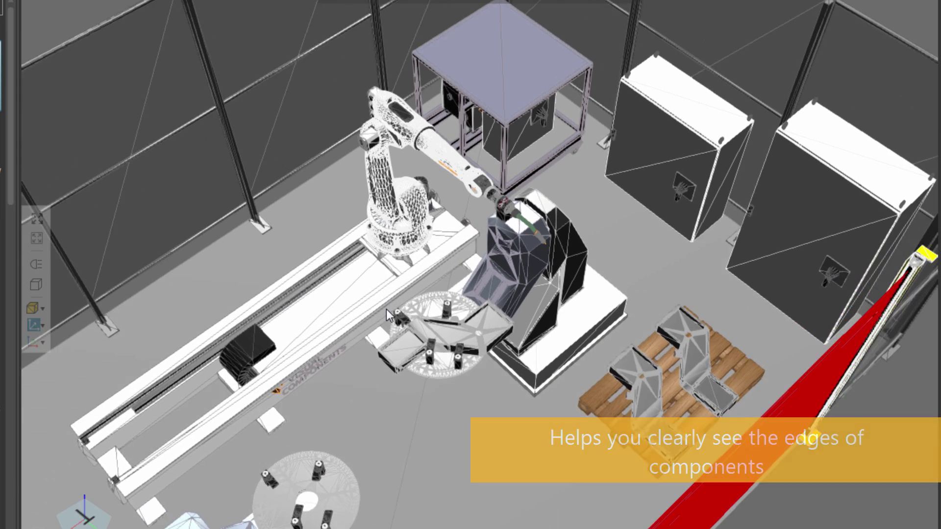
pyautogui.scroll(4, 386, 310)
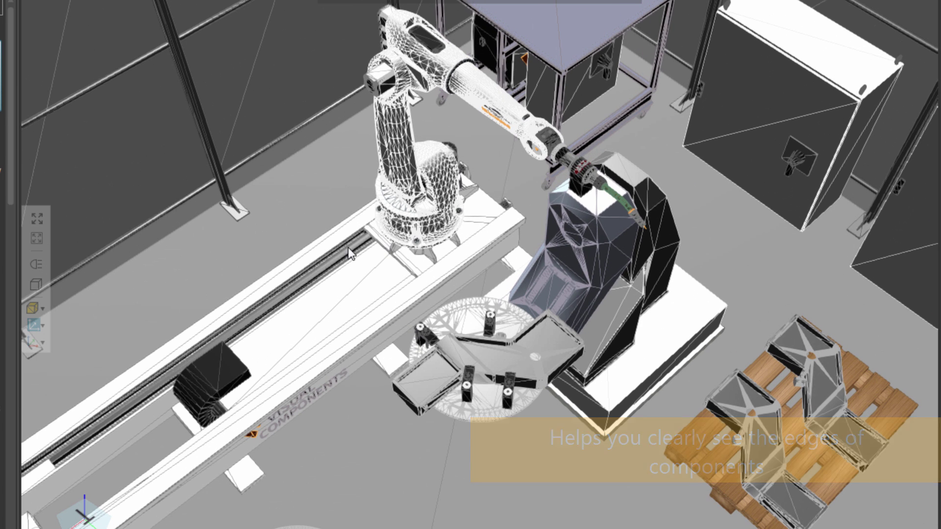
pyautogui.click(43, 309)
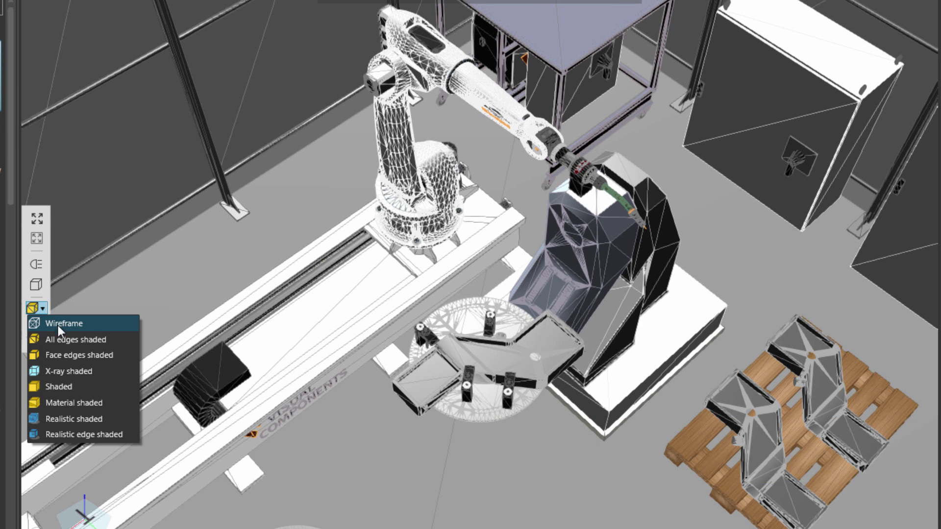
pyautogui.click(119, 354)
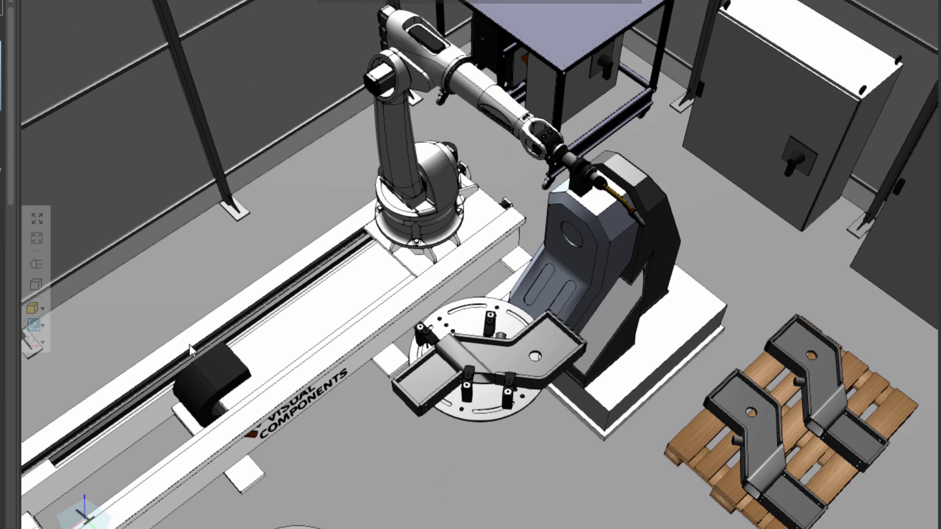
pyautogui.moveTo(375, 234); pyautogui.dragTo(348, 271, button='right')
pyautogui.keyDown('ctrl'); pyautogui.moveTo(286, 336); pyautogui.dragTo(428, 426, button='right'); pyautogui.keyUp('ctrl')
pyautogui.moveTo(384, 386); pyautogui.dragTo(335, 441, button='right')
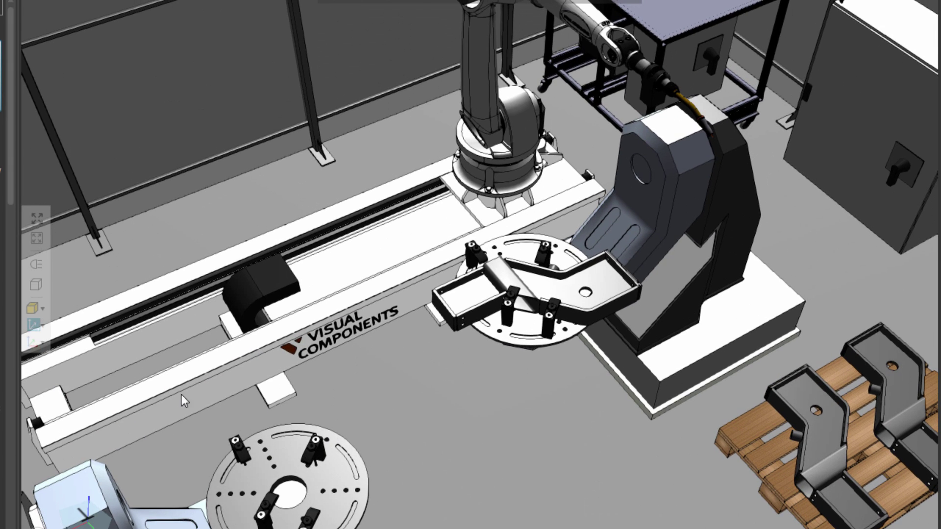
# Render the cell in X-ray shaded mode, orbit to inspect it, then switch back to Shaded
pyautogui.click(43, 309)
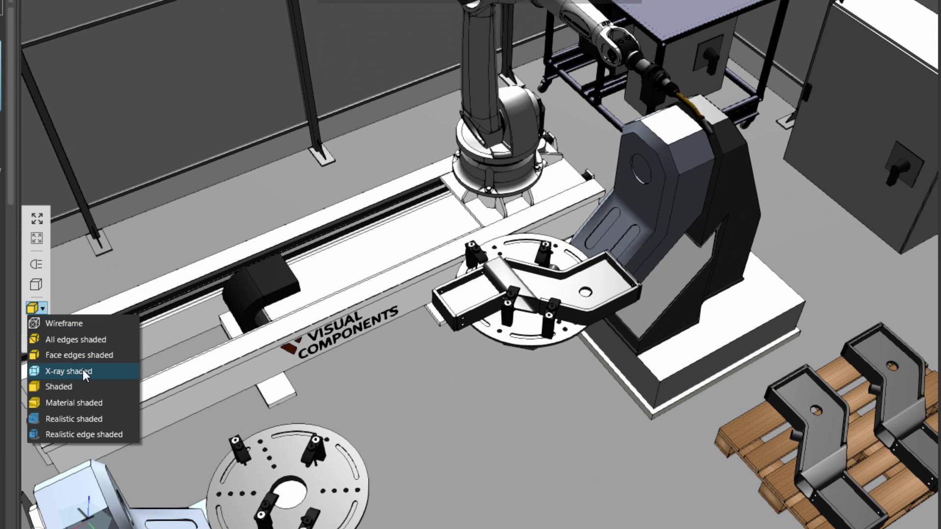
pyautogui.click(97, 371)
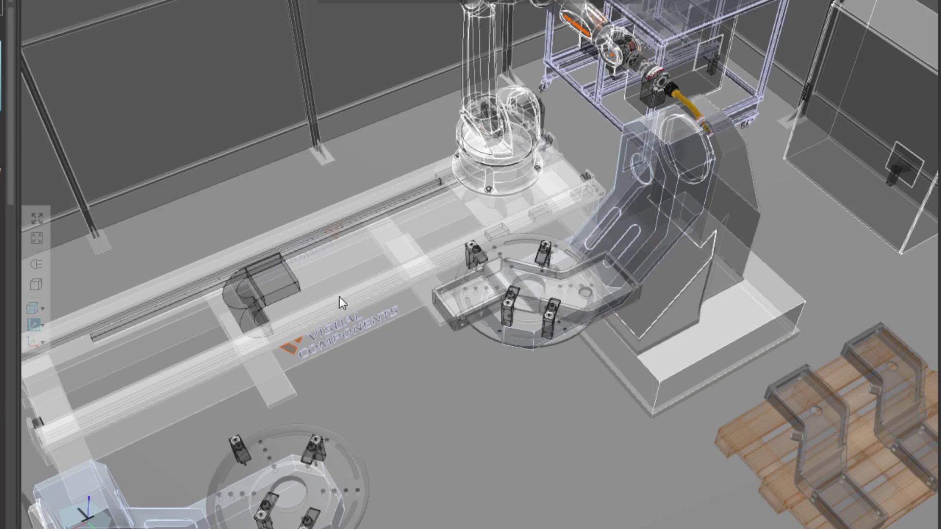
pyautogui.moveTo(427, 318); pyautogui.dragTo(291, 445, button='right')
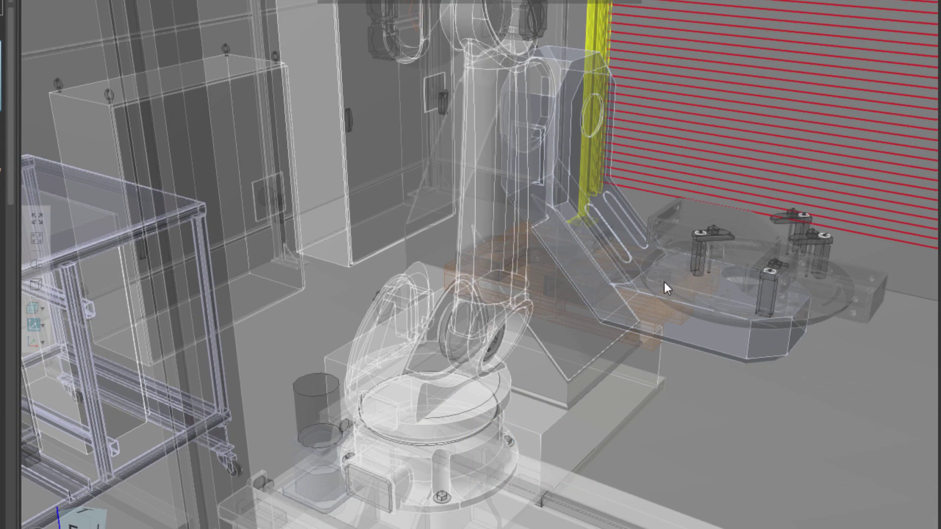
pyautogui.moveTo(603, 289); pyautogui.dragTo(434, 288, button='right')
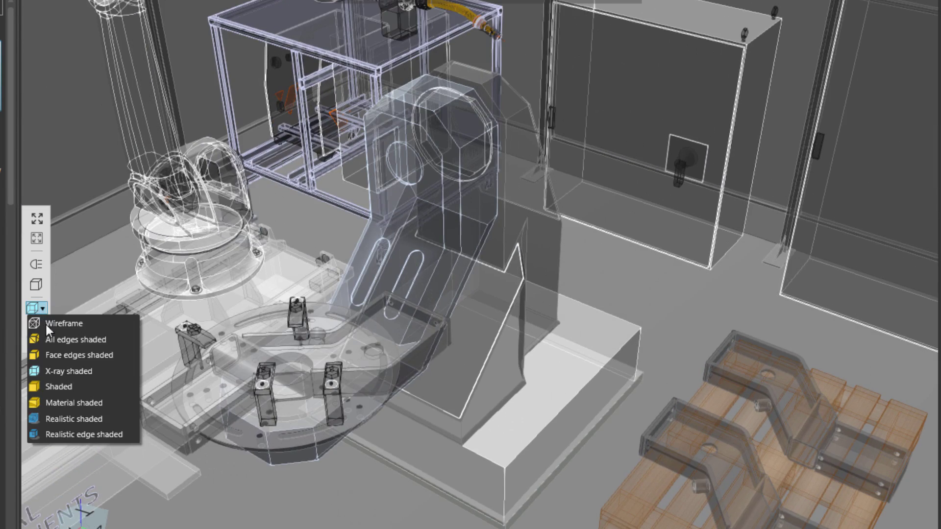
pyautogui.click(72, 384)
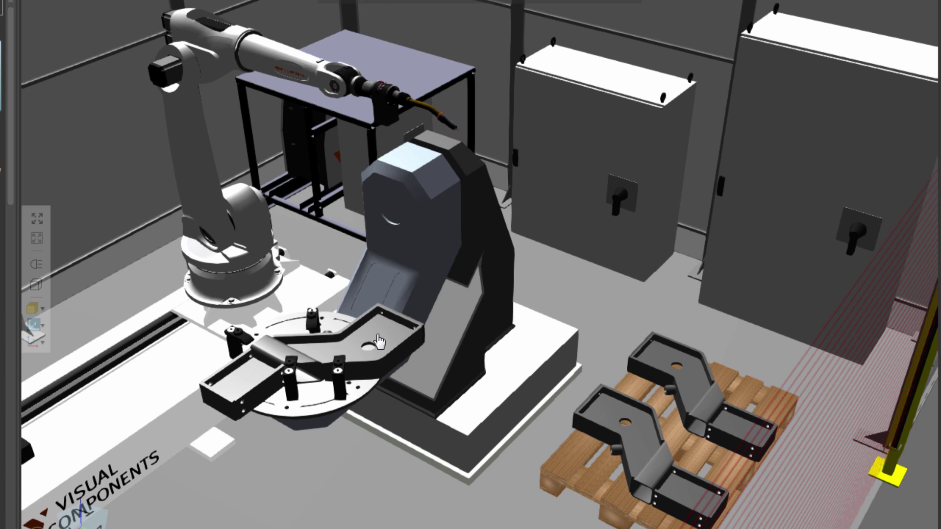
pyautogui.keyDown('ctrl'); pyautogui.moveTo(354, 337); pyautogui.dragTo(513, 366, button='right'); pyautogui.keyUp('ctrl')
# Render the cell in Material shaded mode and pan across it
pyautogui.click(44, 310)
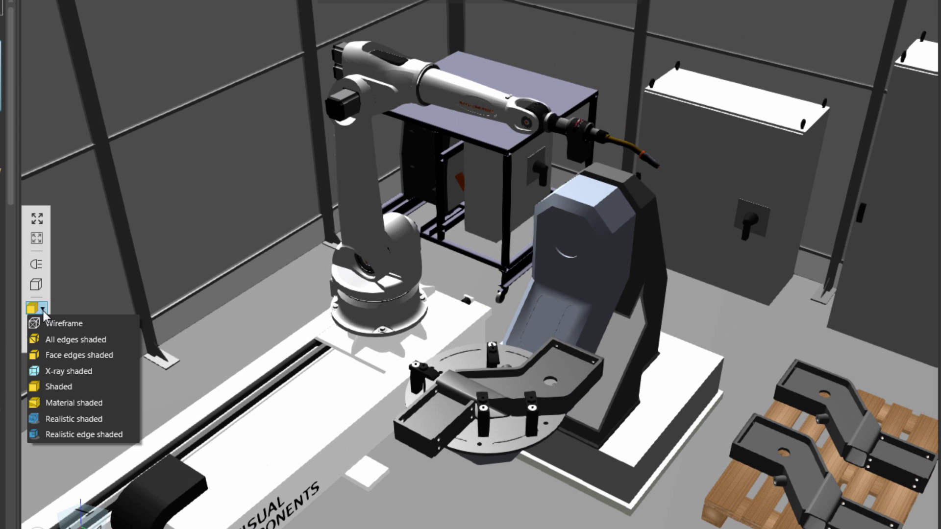
pyautogui.click(118, 403)
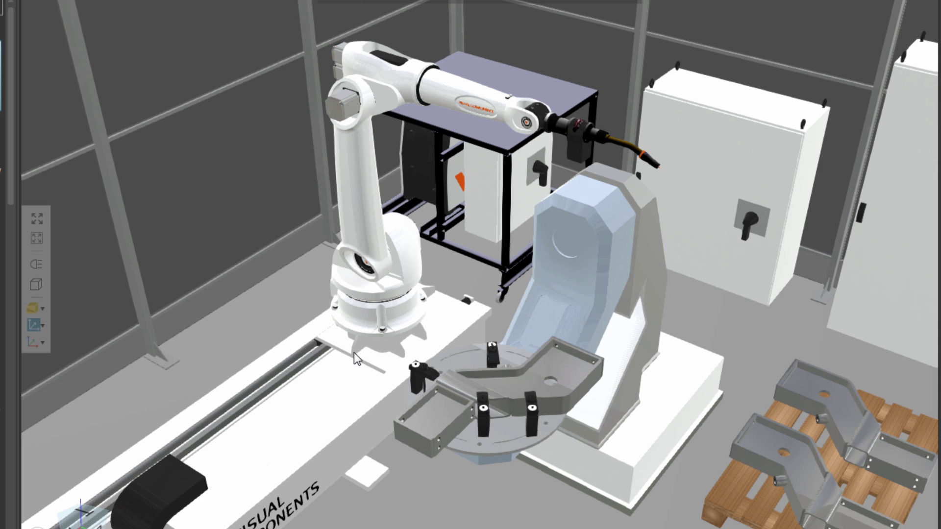
pyautogui.scroll(6, 354, 352)
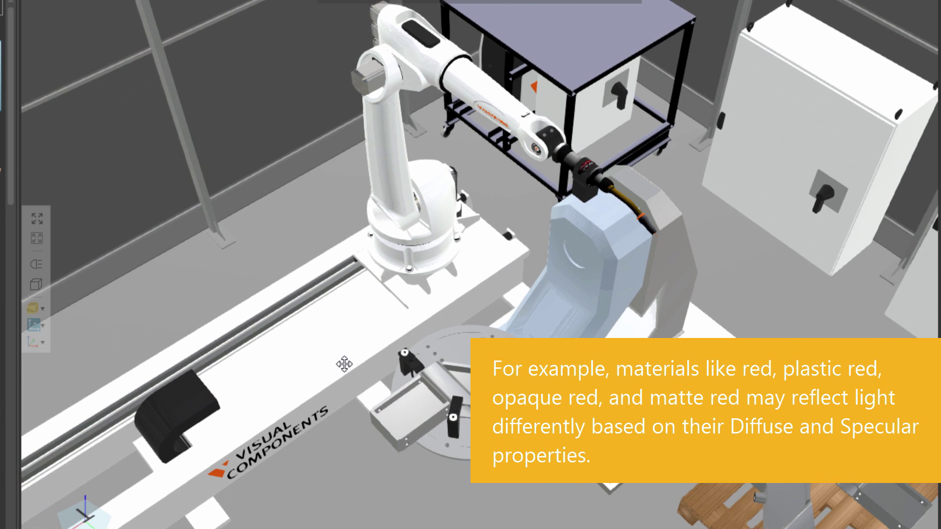
pyautogui.keyDown('ctrl'); pyautogui.moveTo(344, 364); pyautogui.dragTo(393, 408, button='right'); pyautogui.keyUp('ctrl')
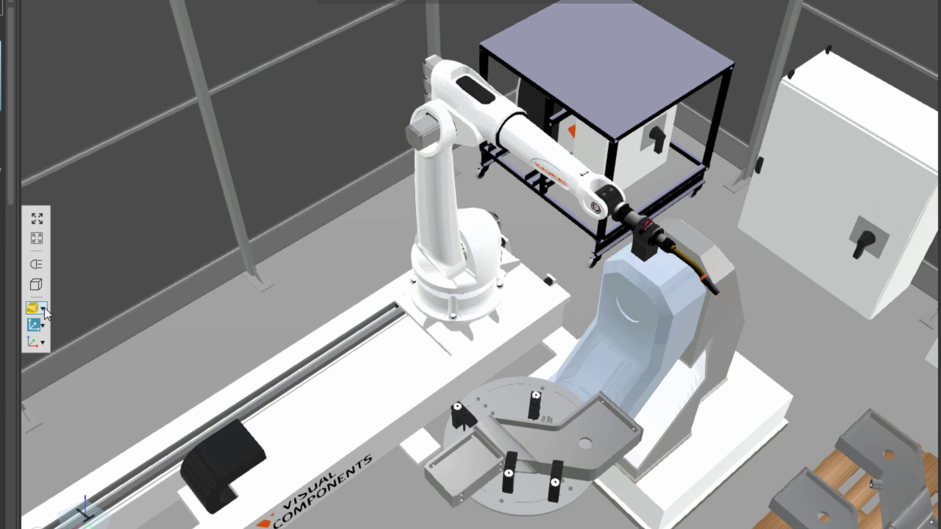
# Switch the cell to Realistic shaded mode and zoom in and out to check it
pyautogui.click(43, 309)
pyautogui.click(113, 420)
pyautogui.scroll(-2, 548, 365)
pyautogui.scroll(2, 548, 364)
pyautogui.scroll(-2, 548, 364)
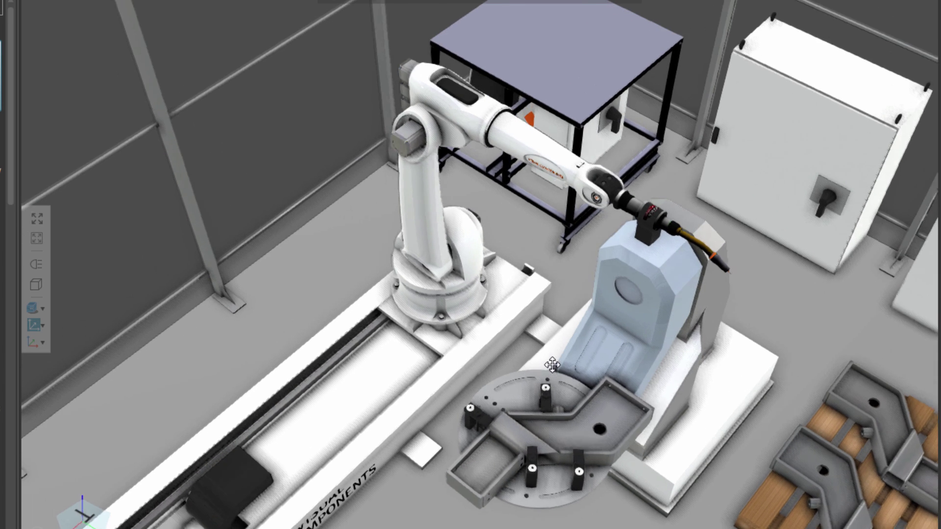
pyautogui.scroll(2, 551, 364)
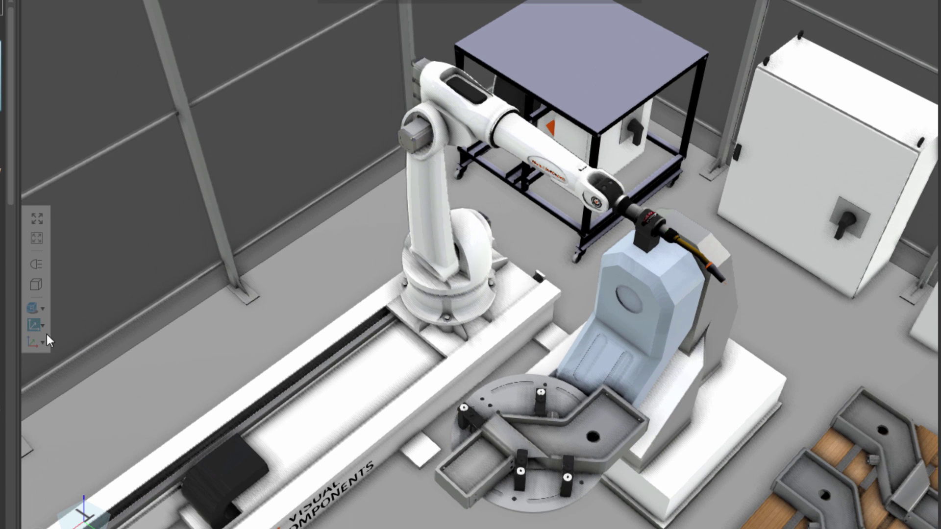
pyautogui.click(43, 308)
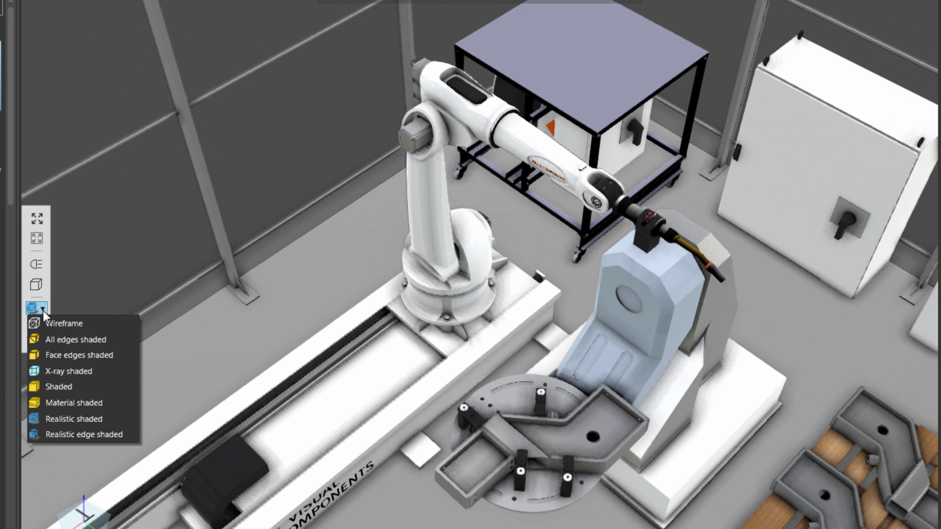
# Switch the cell to Realistic edge shaded rendering and orbit around it
pyautogui.click(127, 435)
pyautogui.moveTo(524, 314); pyautogui.dragTo(562, 253, button='right')
pyautogui.moveTo(521, 331); pyautogui.dragTo(674, 260, button='right')
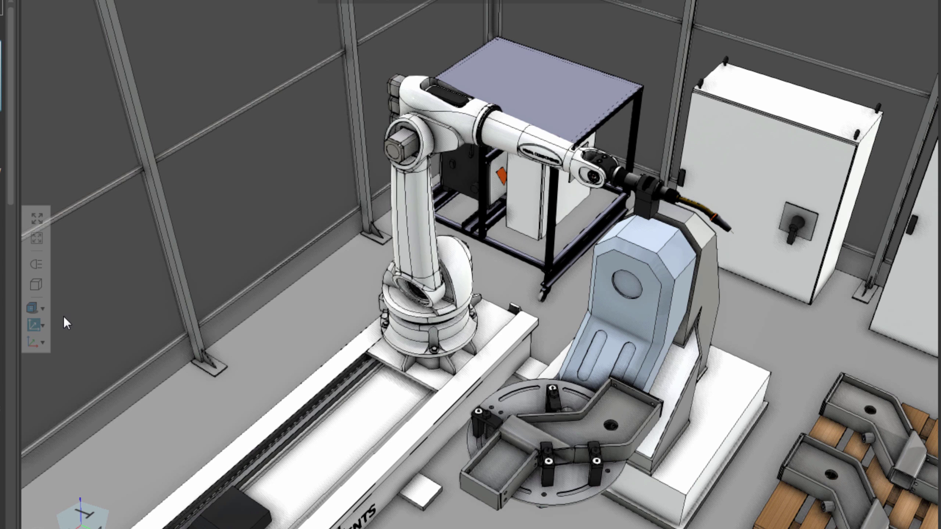
# Return the cell to plain Shaded rendering, then bring up the image export settings
pyautogui.click(42, 308)
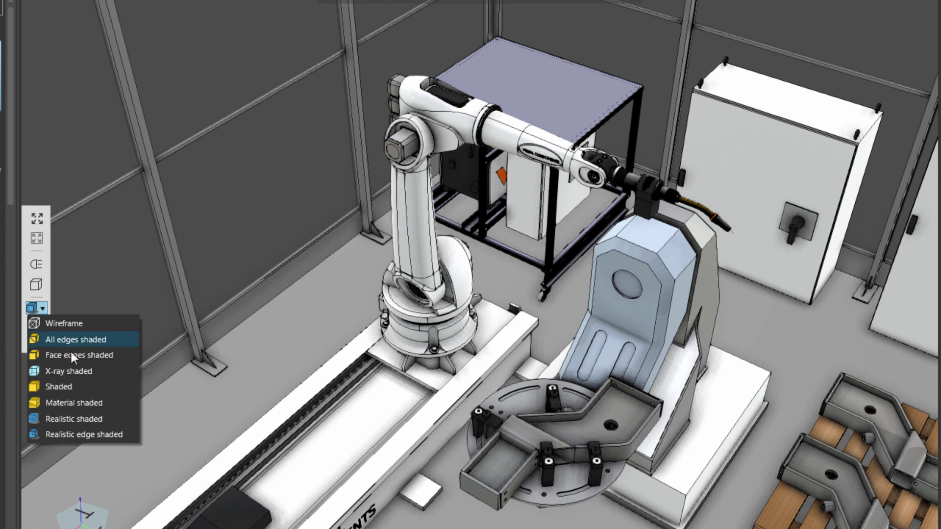
pyautogui.click(89, 387)
pyautogui.moveTo(513, 386)
pyautogui.mouseDown(button='right')
pyautogui.moveTo(774, 382)
pyautogui.moveTo(710, 392)
pyautogui.mouseUp(button='right')
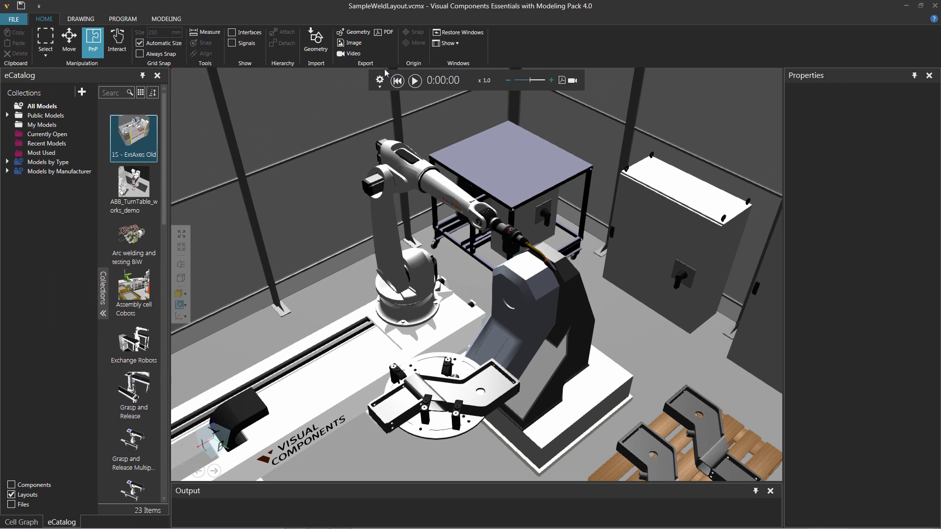
pyautogui.click(359, 44)
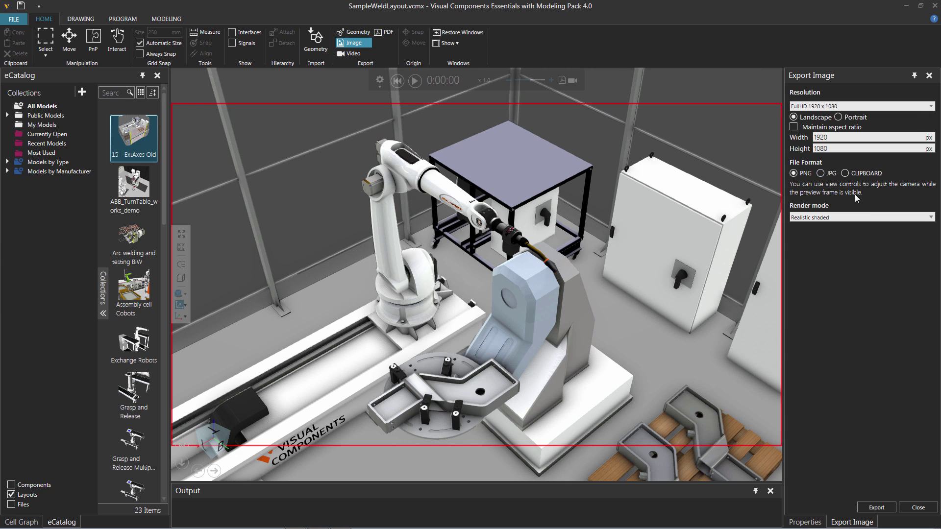
pyautogui.click(871, 219)
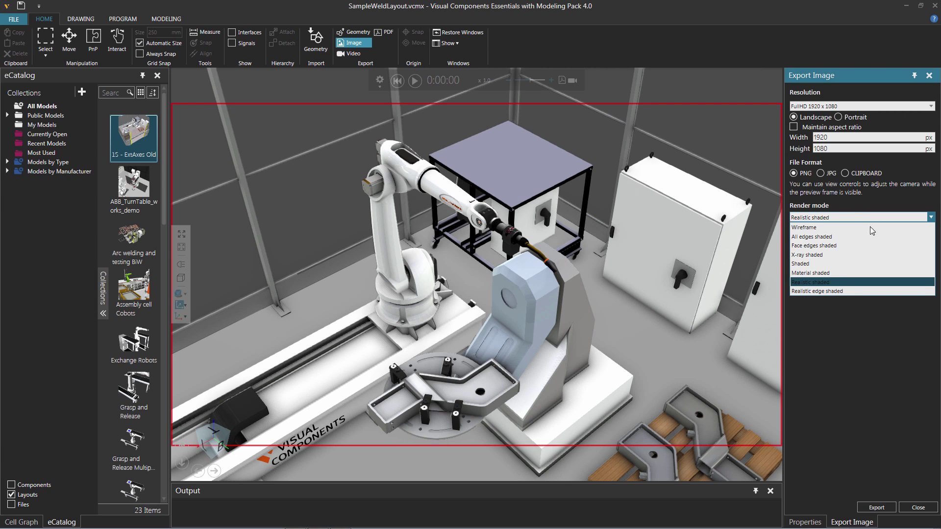
pyautogui.click(868, 257)
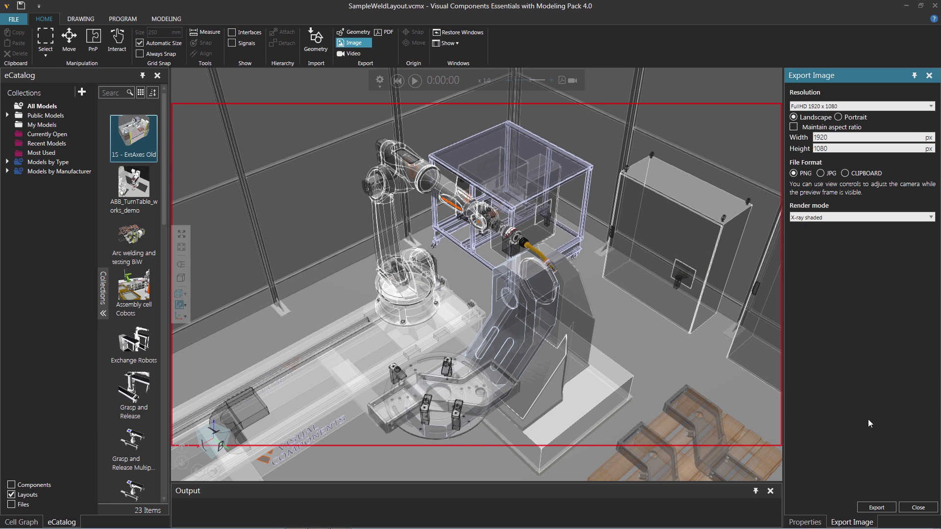
pyautogui.click(918, 507)
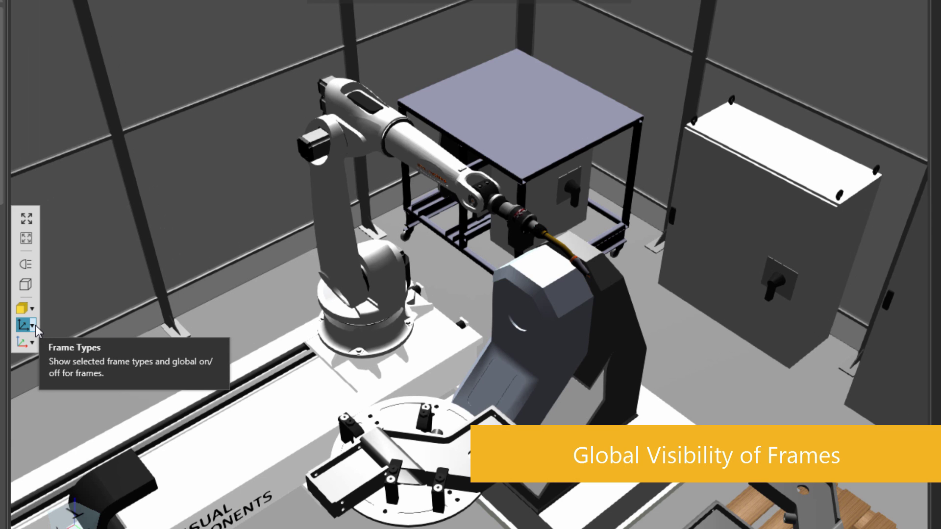
# Show all component frames with their labels and look over them
pyautogui.click(35, 326)
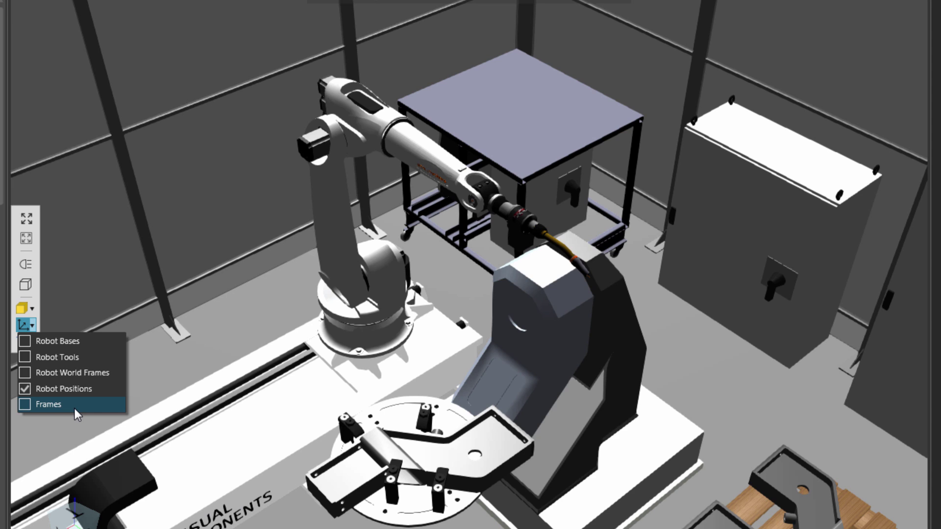
pyautogui.click(26, 403)
pyautogui.moveTo(220, 406); pyautogui.dragTo(235, 402, button='right')
pyautogui.moveTo(661, 354); pyautogui.dragTo(590, 278, button='right')
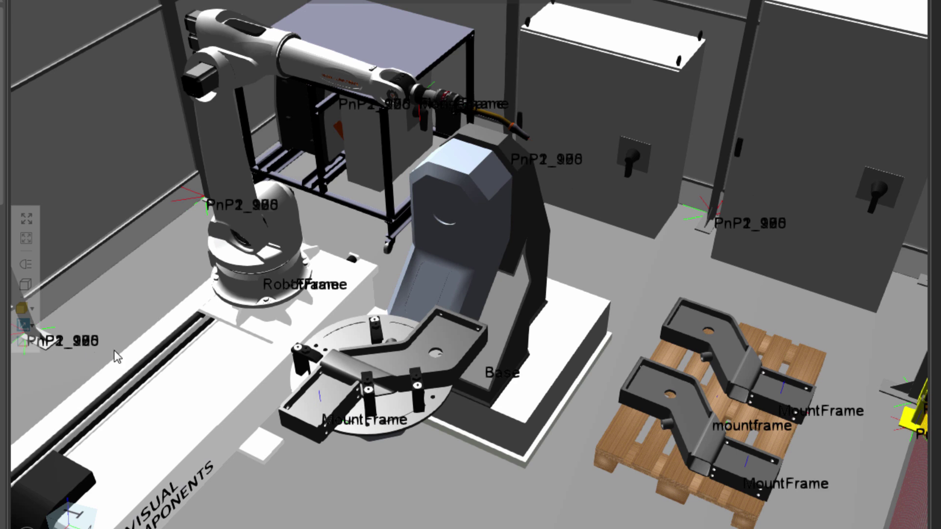
# Hide the component frames again and switch to the PROGRAM tools
pyautogui.click(25, 325)
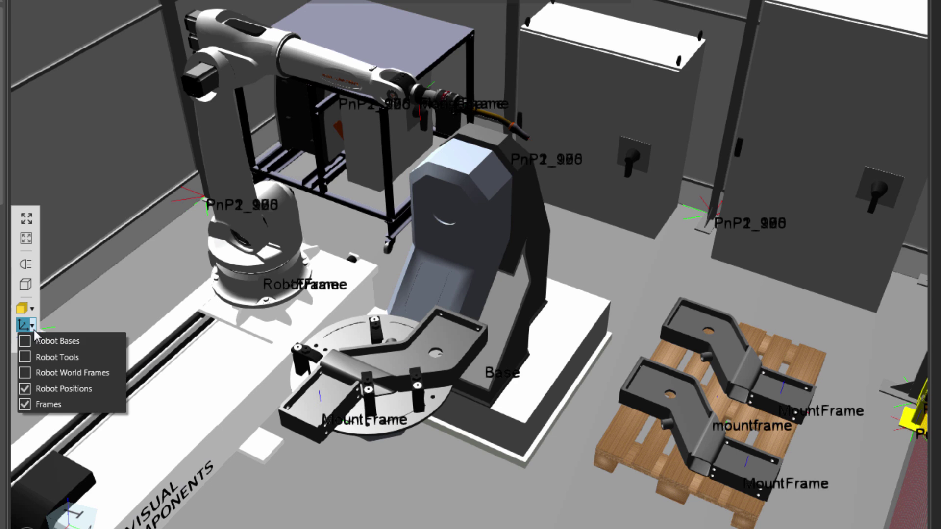
pyautogui.click(23, 406)
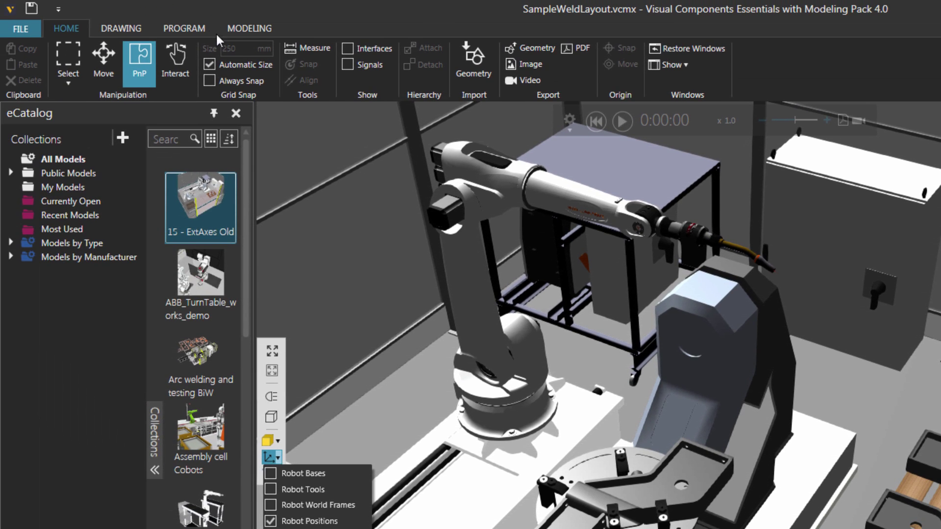
pyautogui.click(193, 27)
pyautogui.click(193, 27)
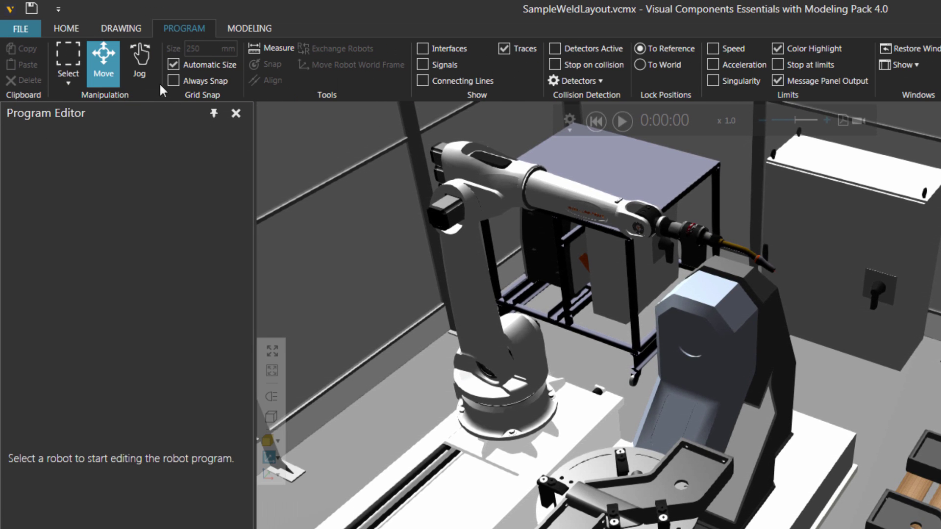
# Jog the selected robot arm into a new pose
pyautogui.click(151, 65)
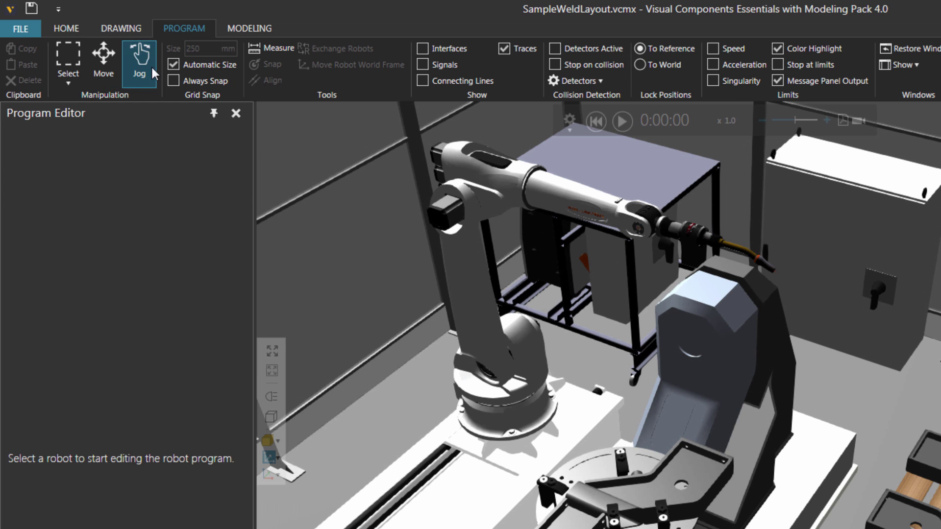
pyautogui.click(486, 317)
pyautogui.moveTo(606, 407); pyautogui.dragTo(672, 225, button='right')
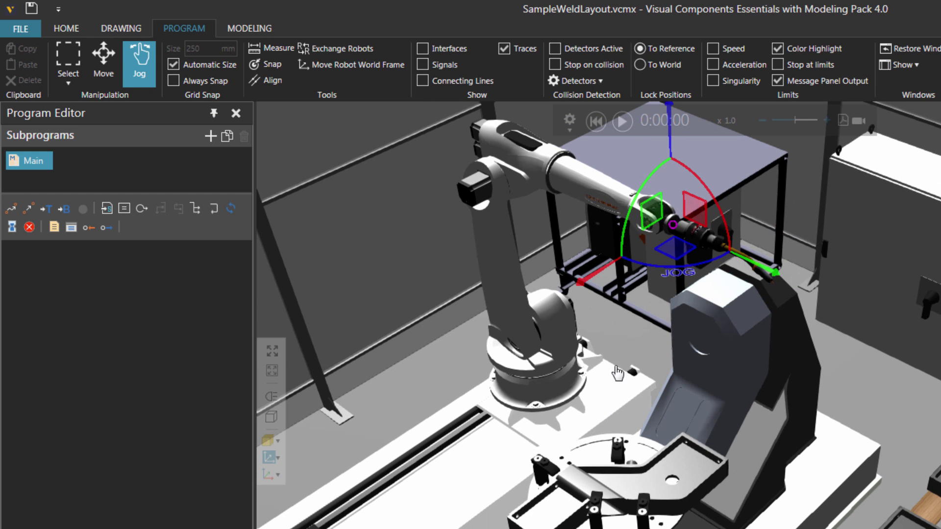
pyautogui.moveTo(668, 222); pyautogui.dragTo(380, 305)
# Add point-to-point moves P1, P2 and P3, then zoom toward the robot base and turntable
pyautogui.click(10, 208)
pyautogui.click(11, 209)
pyautogui.click(12, 210)
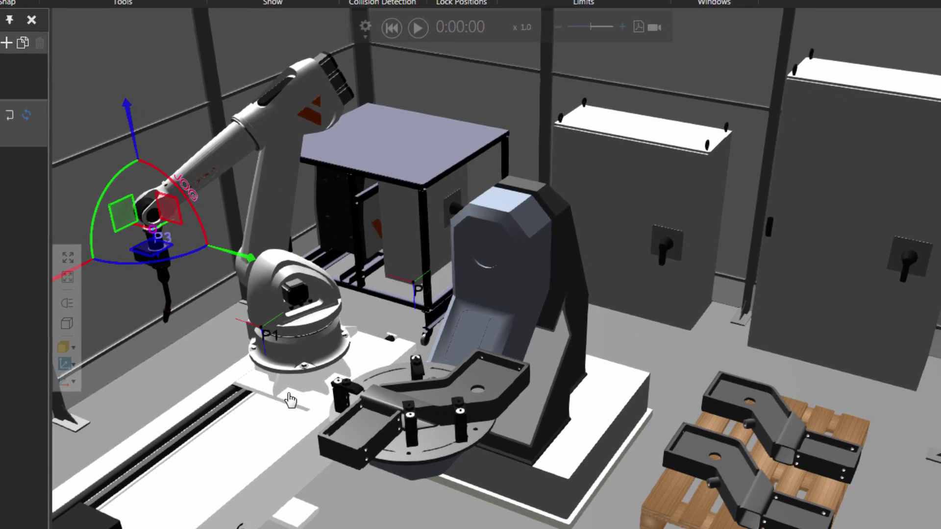
pyautogui.scroll(5, 398, 413)
pyautogui.moveTo(303, 391); pyautogui.dragTo(595, 260, button='middle')
pyautogui.moveTo(604, 206); pyautogui.dragTo(586, 293, button='middle')
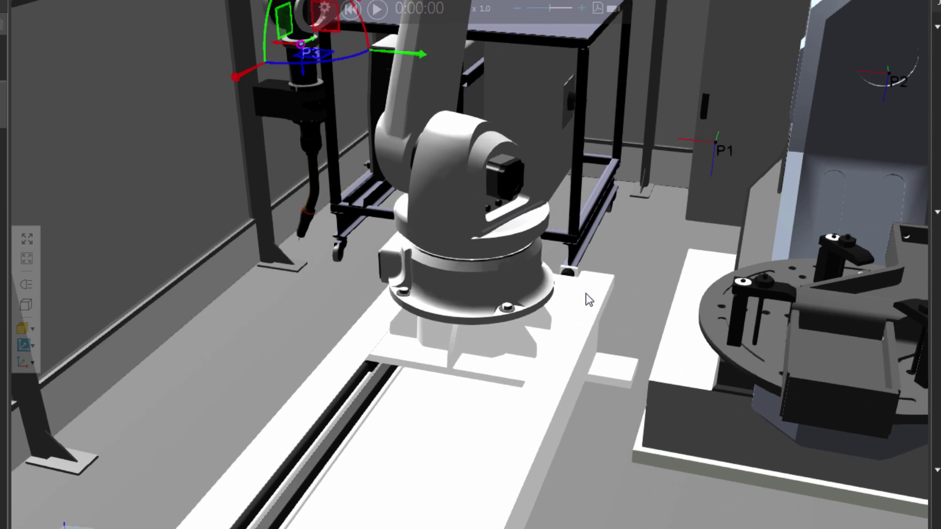
pyautogui.moveTo(724, 143); pyautogui.dragTo(619, 254, button='middle')
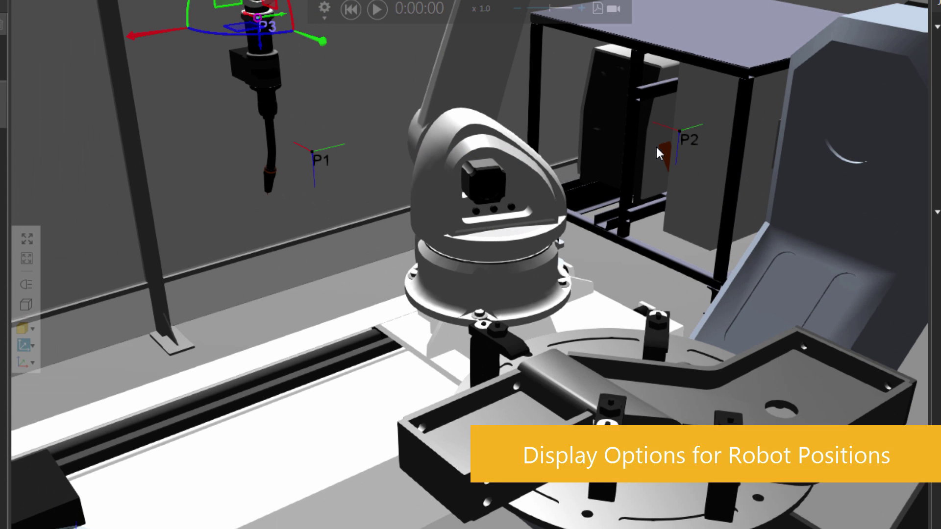
# Hide the position frames' labels and their X, Y and Z axes
pyautogui.click(33, 362)
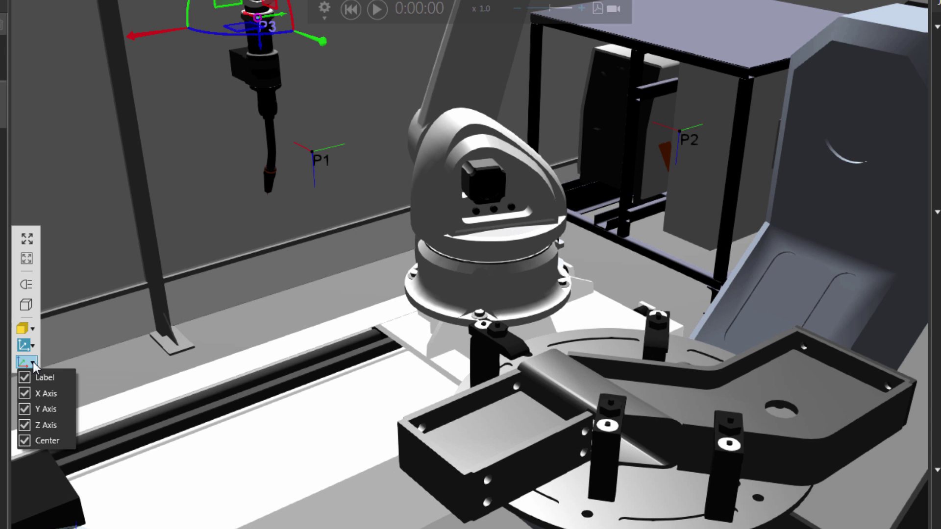
pyautogui.click(25, 378)
pyautogui.click(22, 396)
pyautogui.click(22, 409)
pyautogui.click(23, 425)
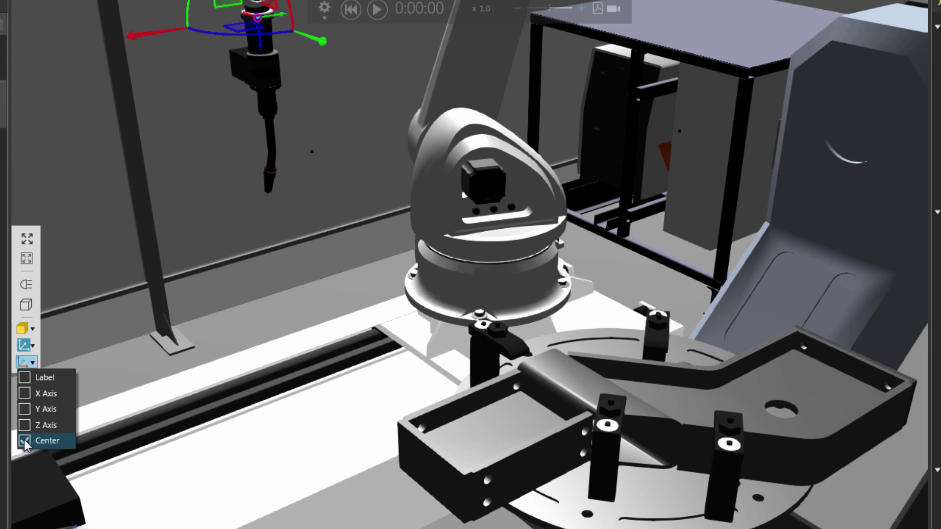
# Restore the Z and Y axes and the P1, P2, P3 labels
pyautogui.click(25, 425)
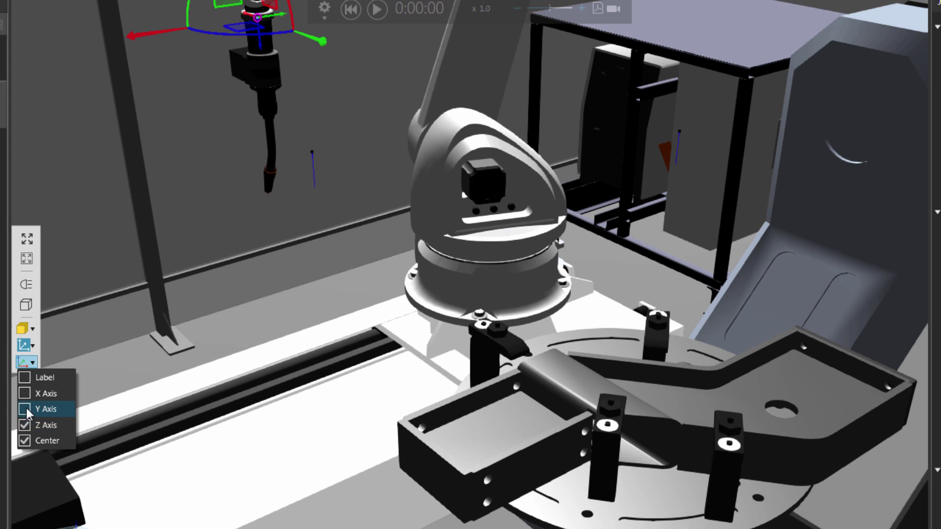
pyautogui.click(27, 408)
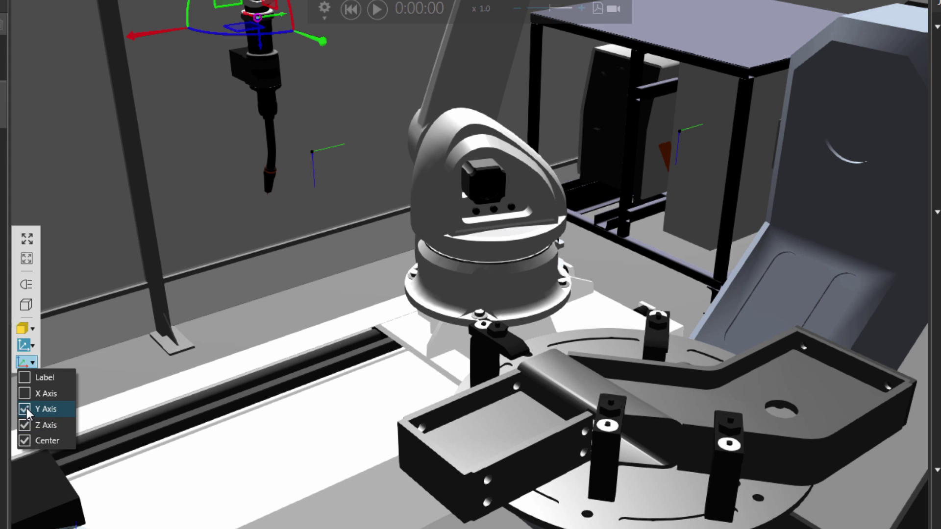
pyautogui.click(23, 378)
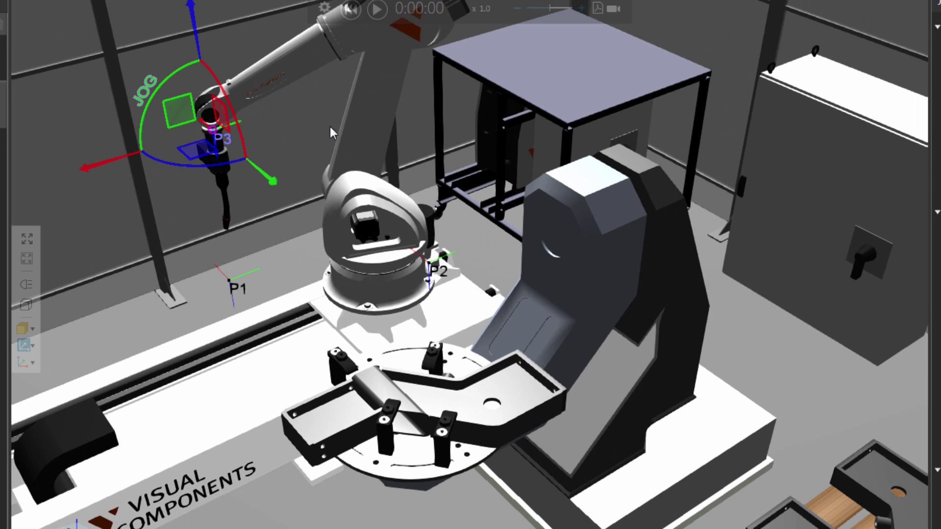
# Switch to HOME to show the Generic Articulated Robot v2 properties, then orbit the view
pyautogui.moveTo(365, 127)
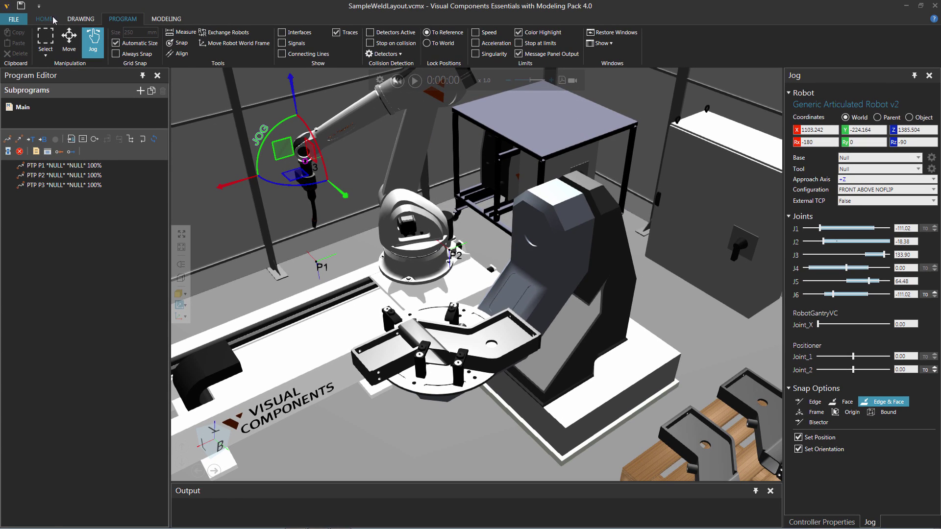
pyautogui.click(53, 19)
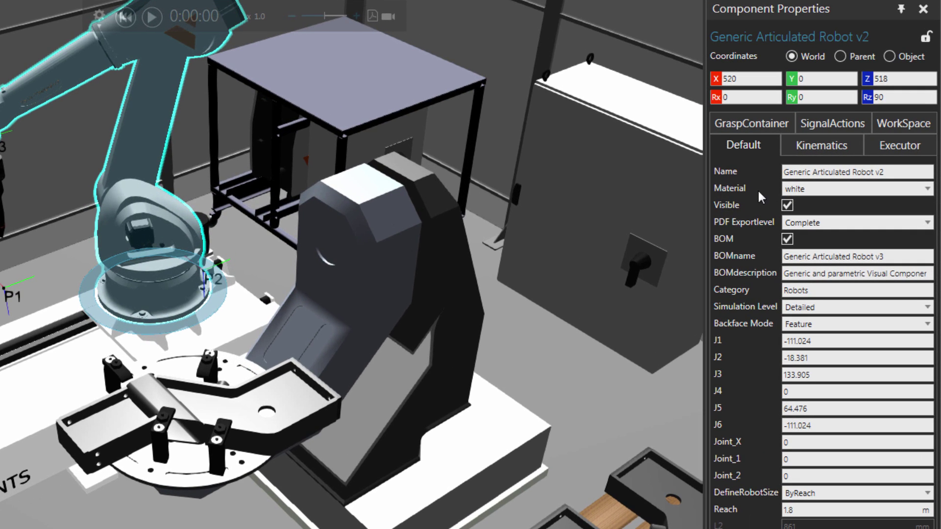
pyautogui.moveTo(234, 213); pyautogui.dragTo(281, 249, button='right')
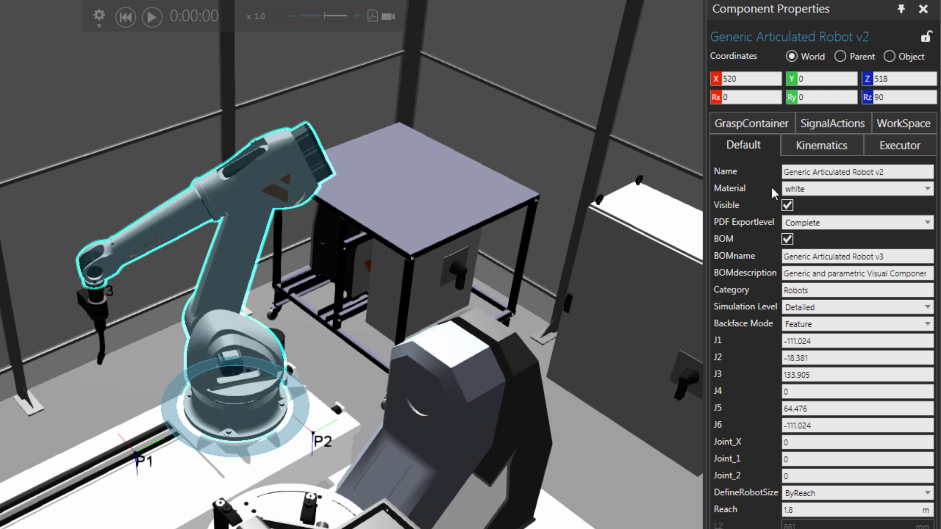
# Set the robot's Material to pink by typing 'pi' in the Material list, then orbit
pyautogui.click(807, 189)
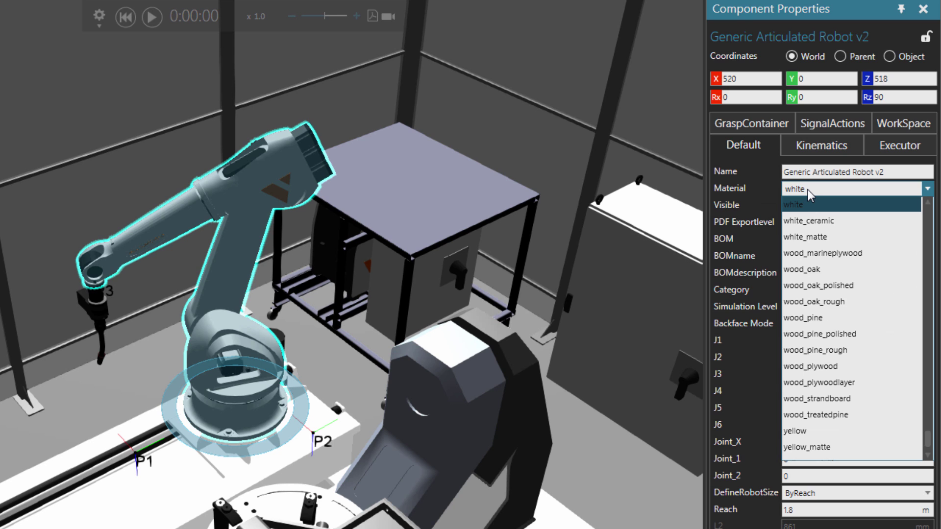
pyautogui.write('pi')
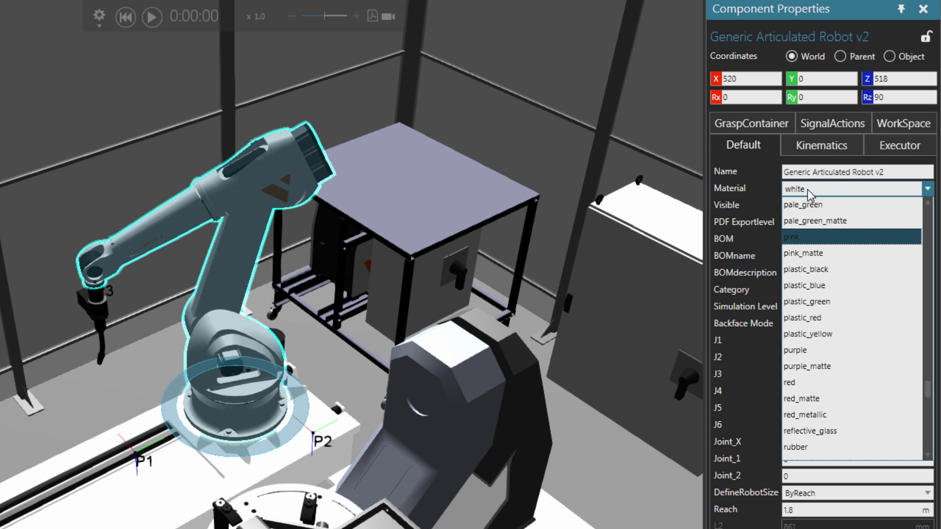
pyautogui.press('Return')
pyautogui.moveTo(294, 308); pyautogui.dragTo(313, 301, button='right')
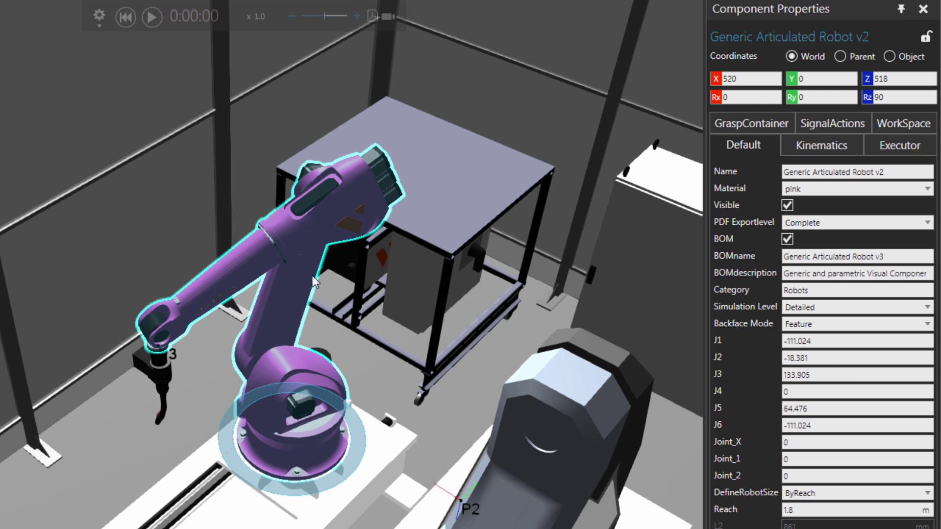
pyautogui.moveTo(352, 304); pyautogui.dragTo(342, 294, button='right')
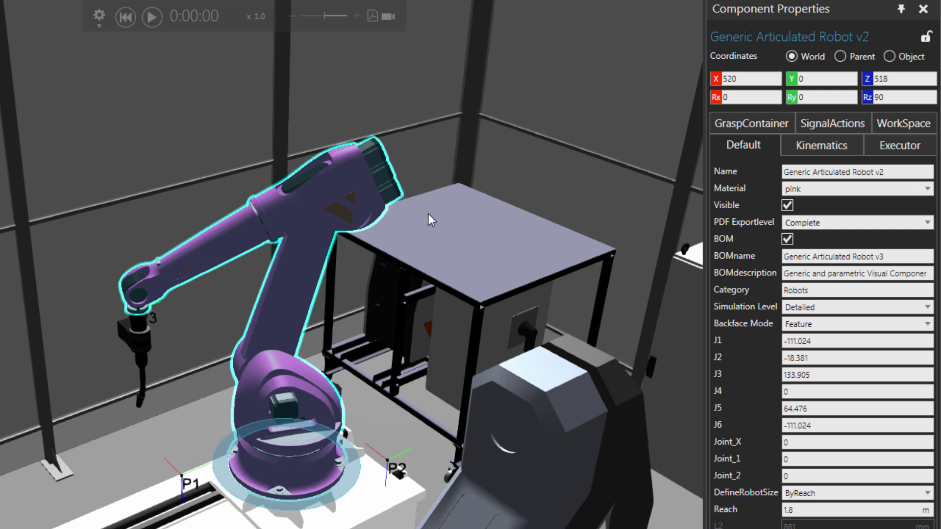
# Uncheck Visible for the robot, then select fence panels GenericFence #7 and #15
pyautogui.click(788, 206)
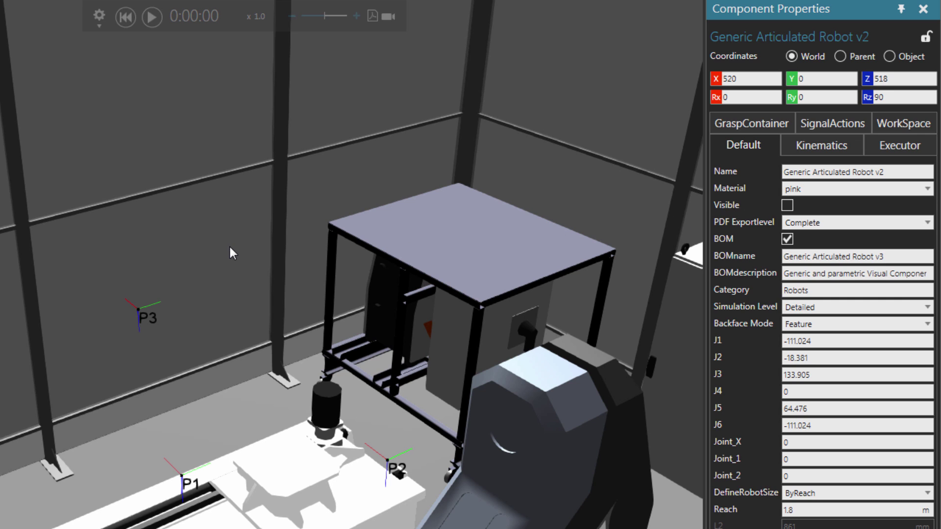
pyautogui.click(219, 269)
pyautogui.moveTo(177, 290); pyautogui.dragTo(172, 304, button='right')
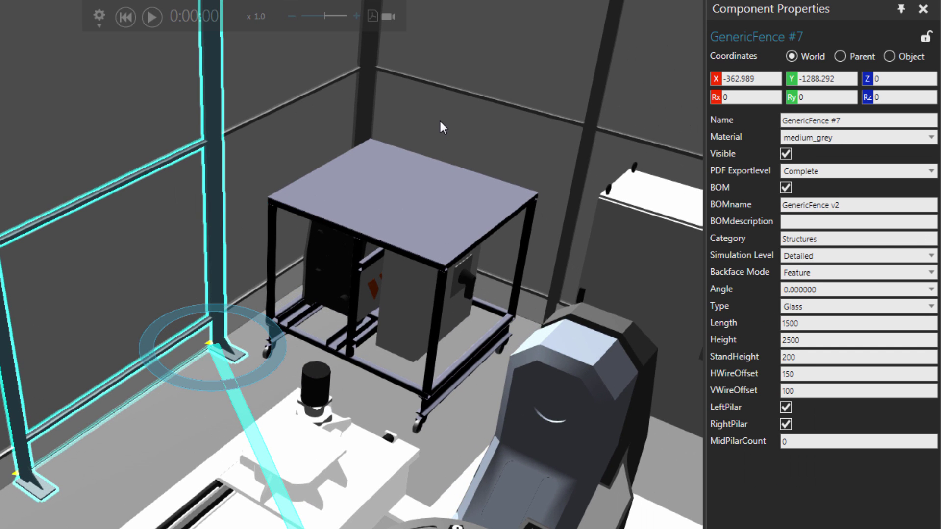
pyautogui.click(440, 122)
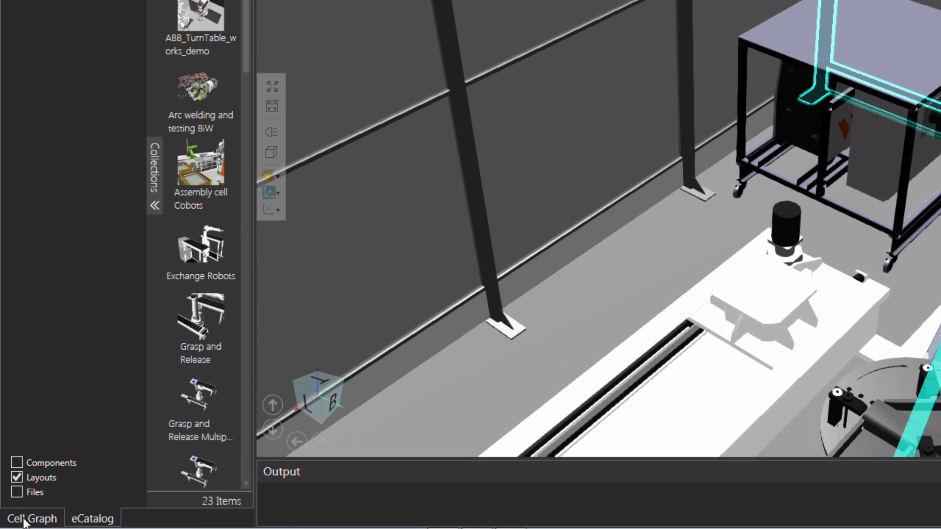
# Open the Cell Graph and collapse the Structures, Factory Facilities, Tools and #Undefined folders
pyautogui.click(23, 520)
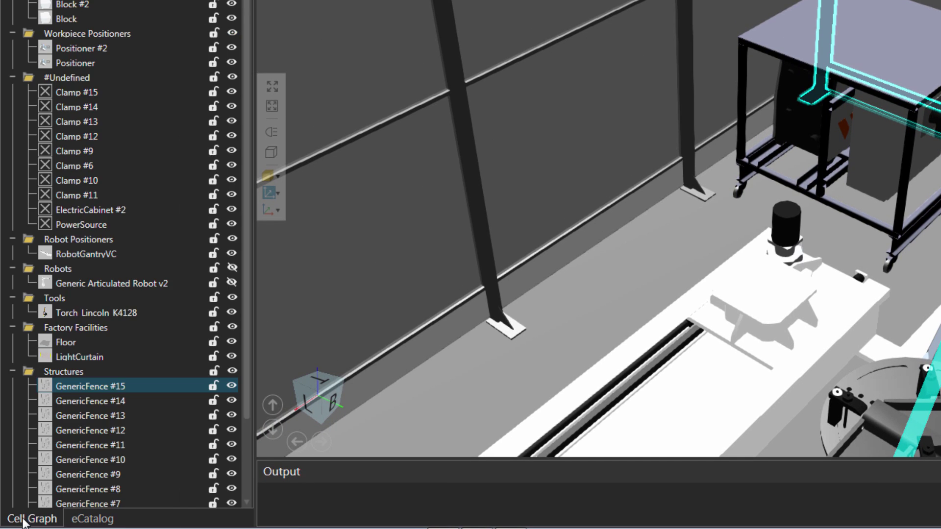
pyautogui.click(12, 371)
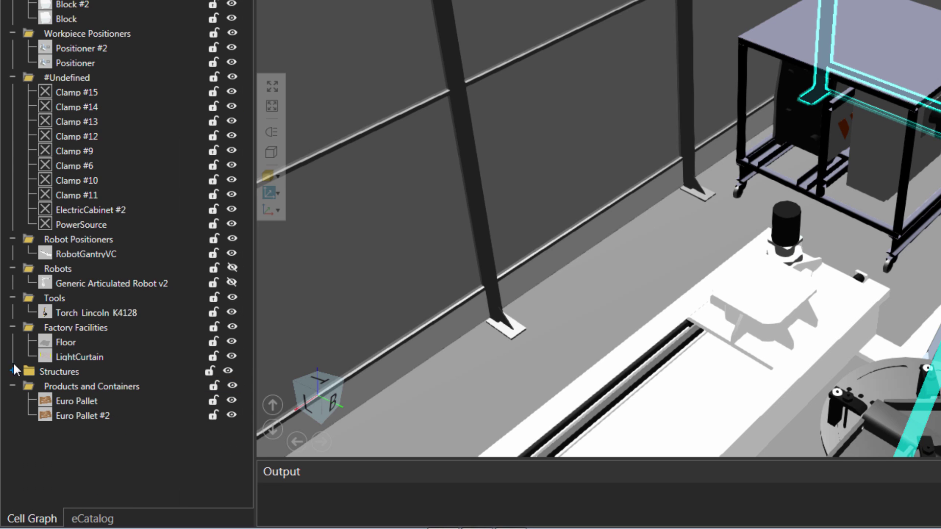
pyautogui.click(12, 327)
pyautogui.click(12, 297)
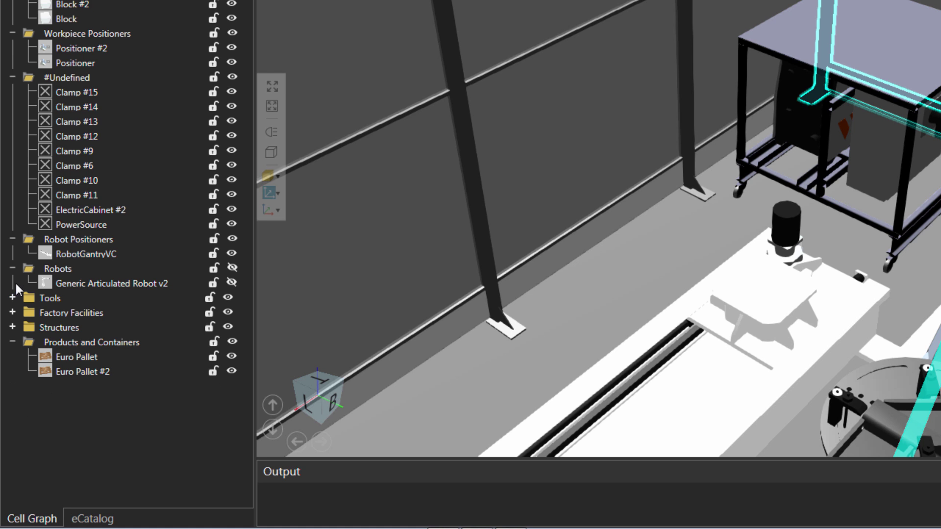
pyautogui.click(12, 77)
pyautogui.click(86, 107)
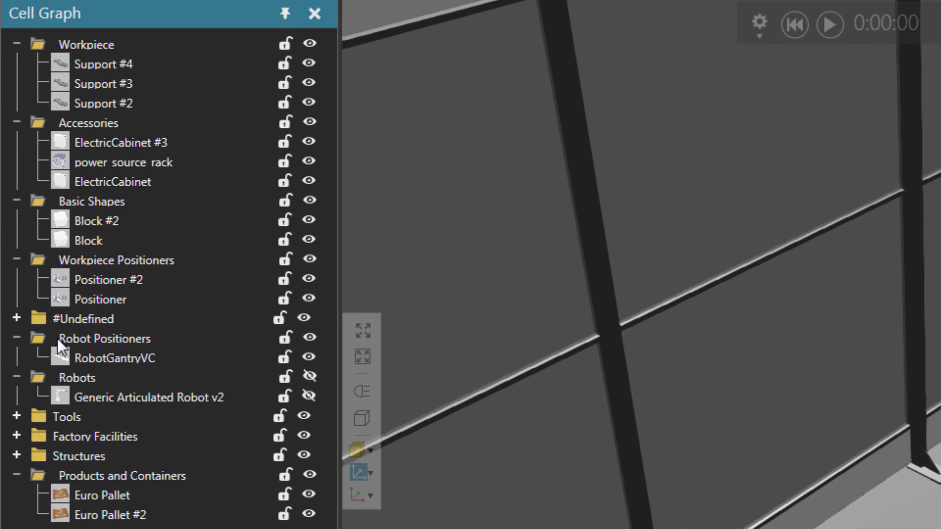
pyautogui.click(102, 378)
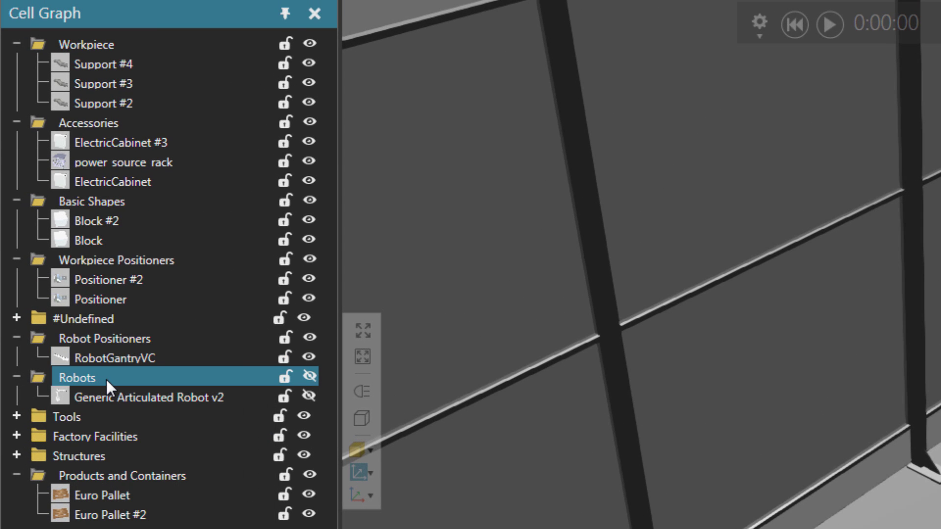
# Toggle the robot's eye icon, then select Generic Articulated Robot v2 and check Visible
pyautogui.click(307, 396)
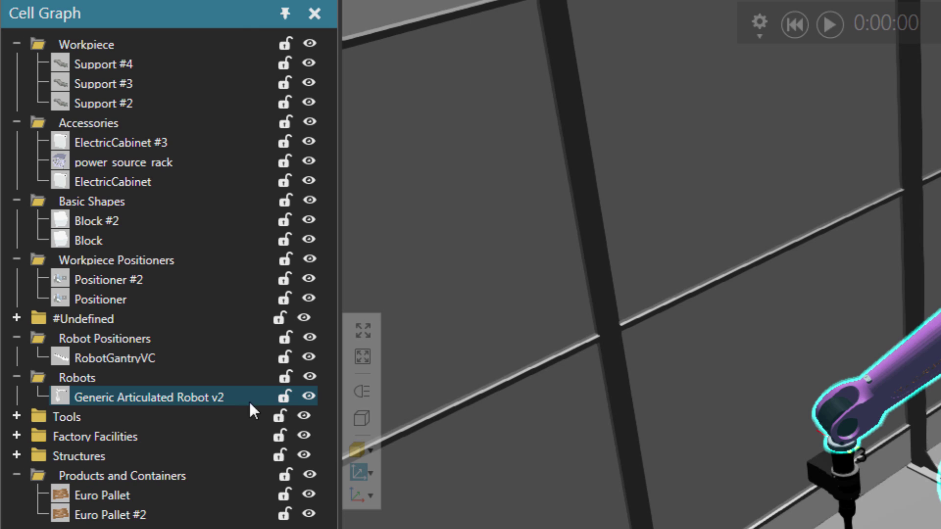
pyautogui.click(308, 396)
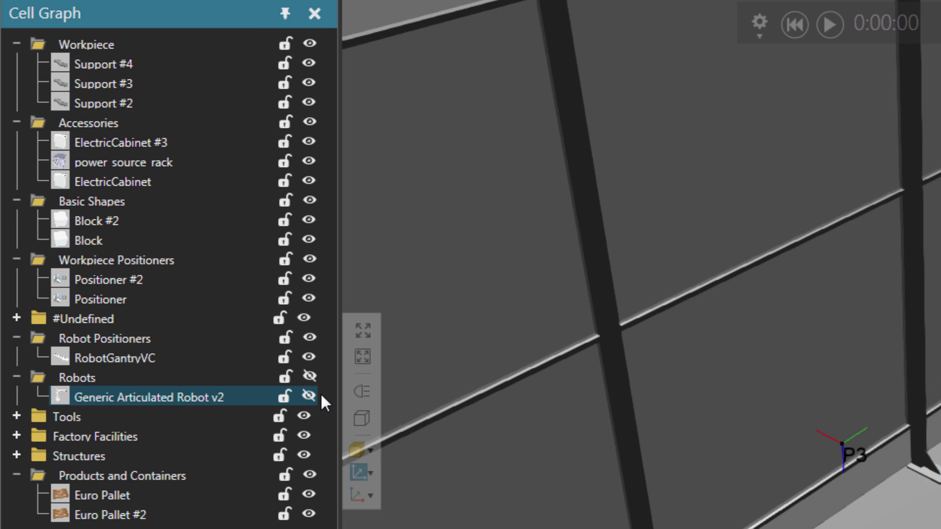
pyautogui.click(134, 274)
pyautogui.keyDown('ctrl'); pyautogui.click(148, 298); pyautogui.keyUp('ctrl')
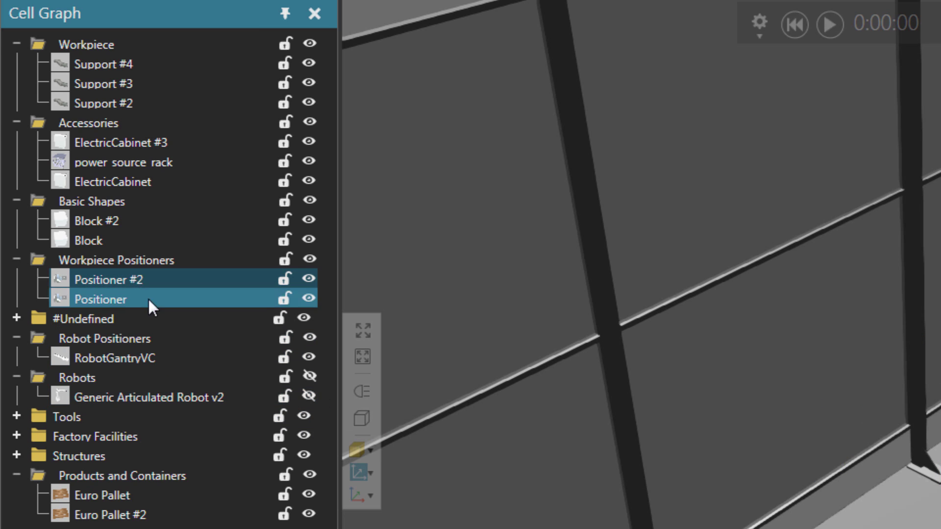
pyautogui.click(235, 394)
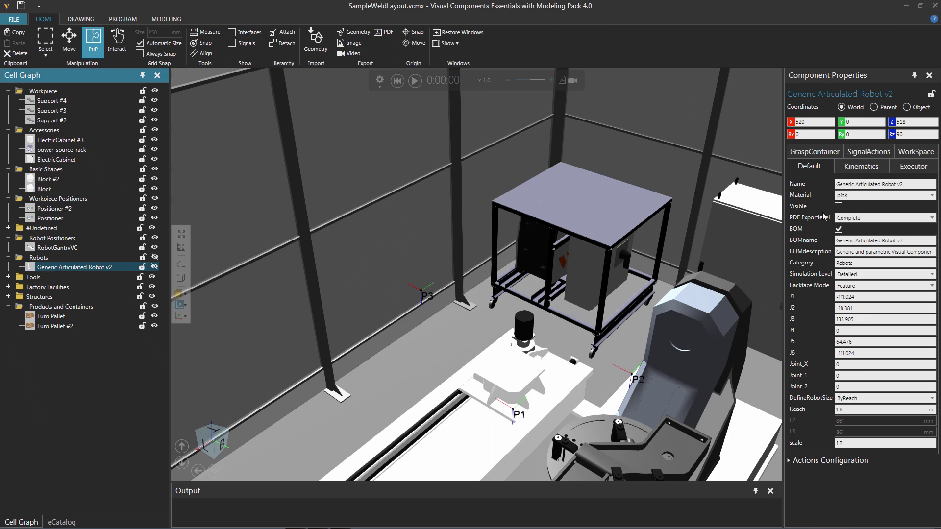
pyautogui.click(838, 206)
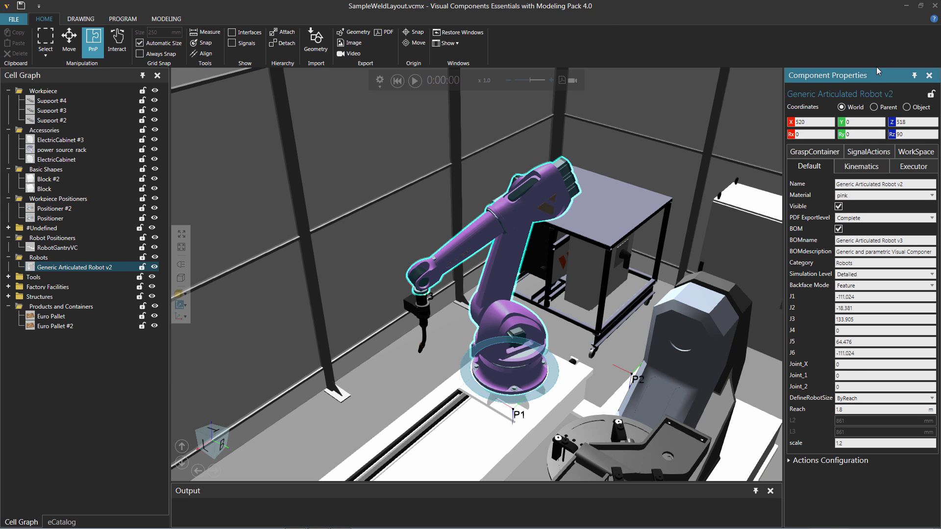